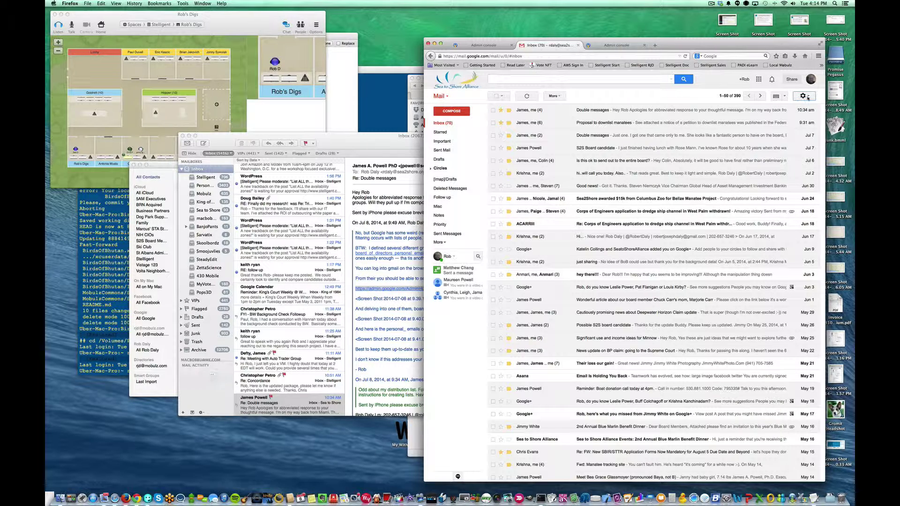
Open the Google Admin console for the Sea to Shore domain from Gmail's settings menu
left_click(808, 96)
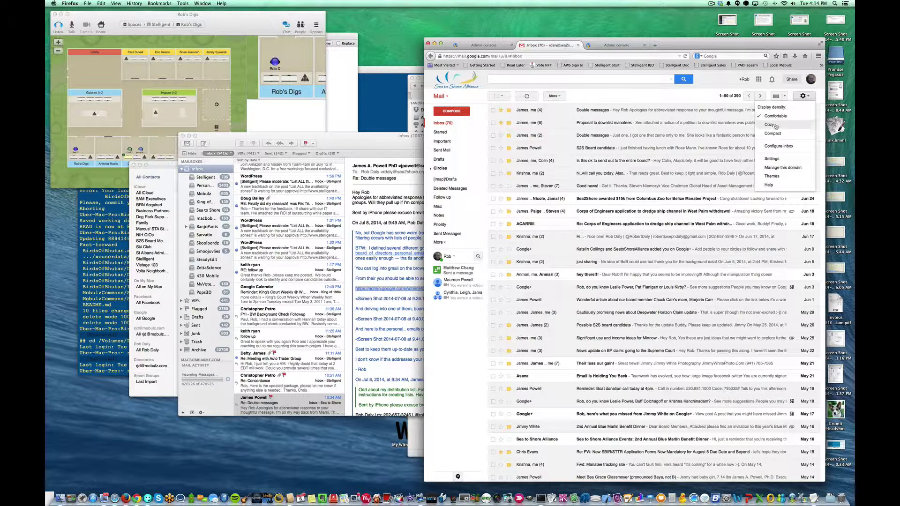
left_click(779, 168)
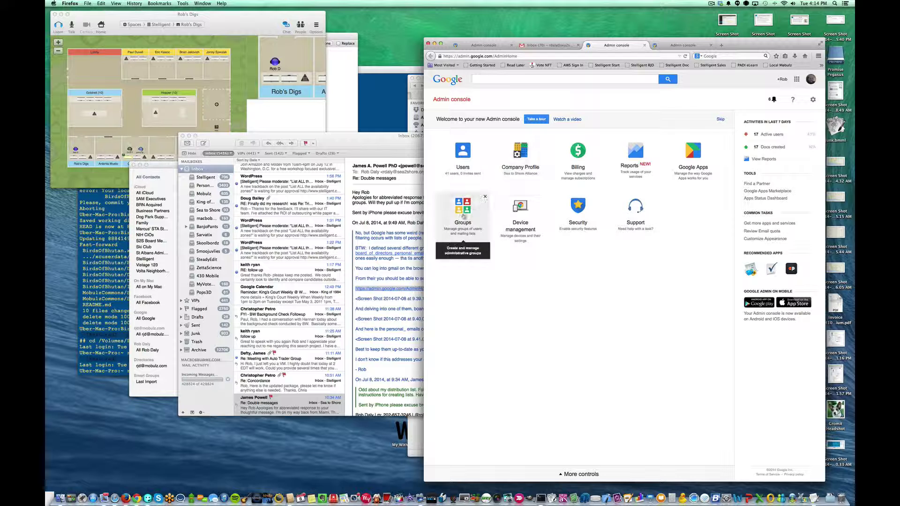
List the domain's eight email groups and place the Sea to Shore Email Groups contact window beside them
left_click(463, 217)
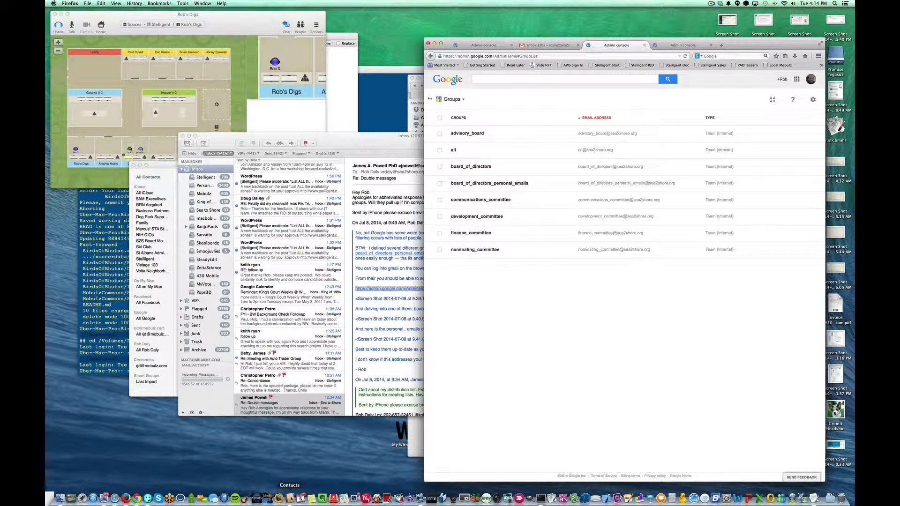
left_click(290, 498)
left_click_drag(330, 167, 542, 218)
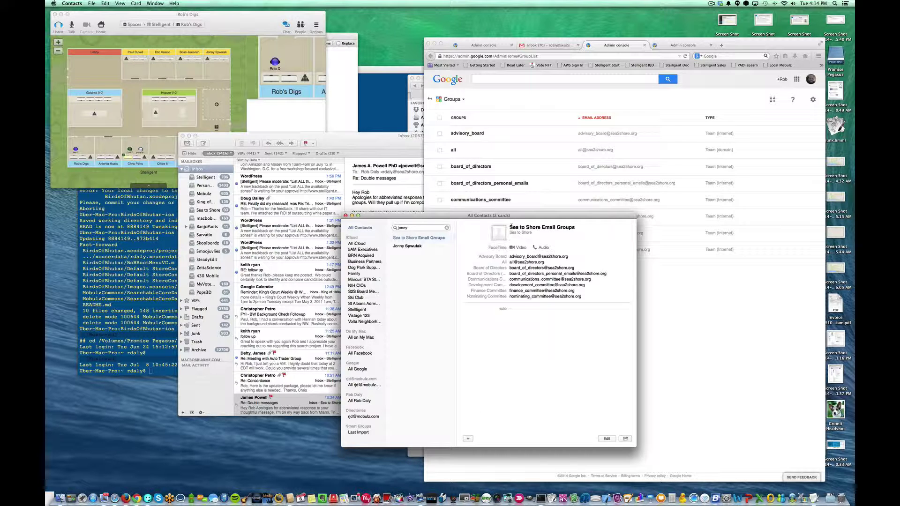
Review the Sea to Shore Email Groups card's name fields in edit mode without changing them
left_click_drag(510, 227, 584, 228)
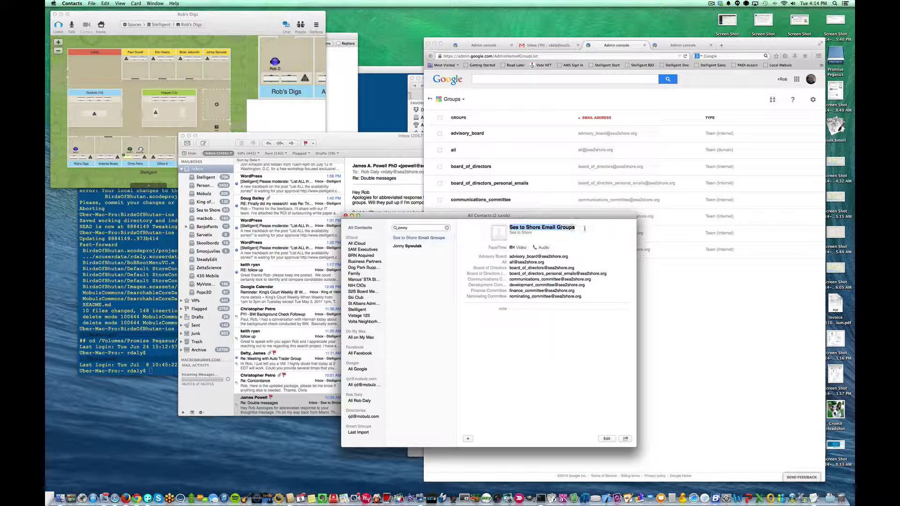
left_click(608, 438)
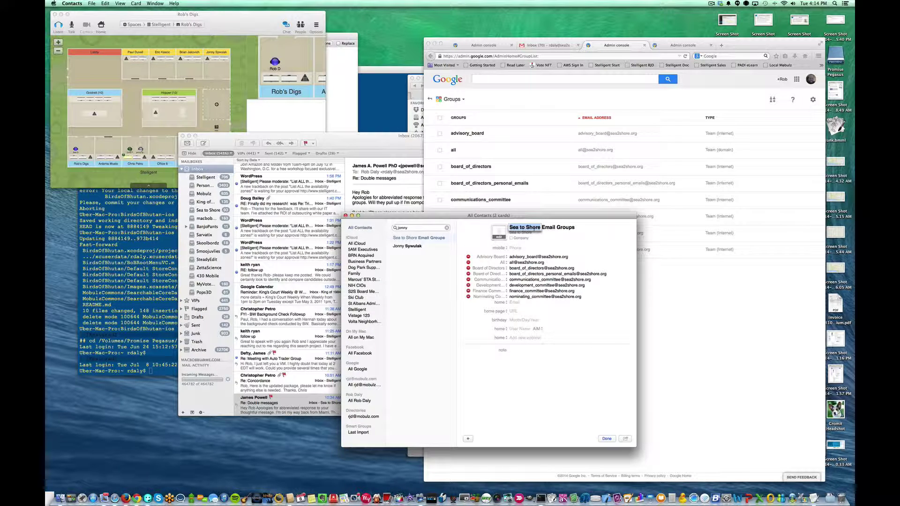
left_click_drag(542, 227, 575, 245)
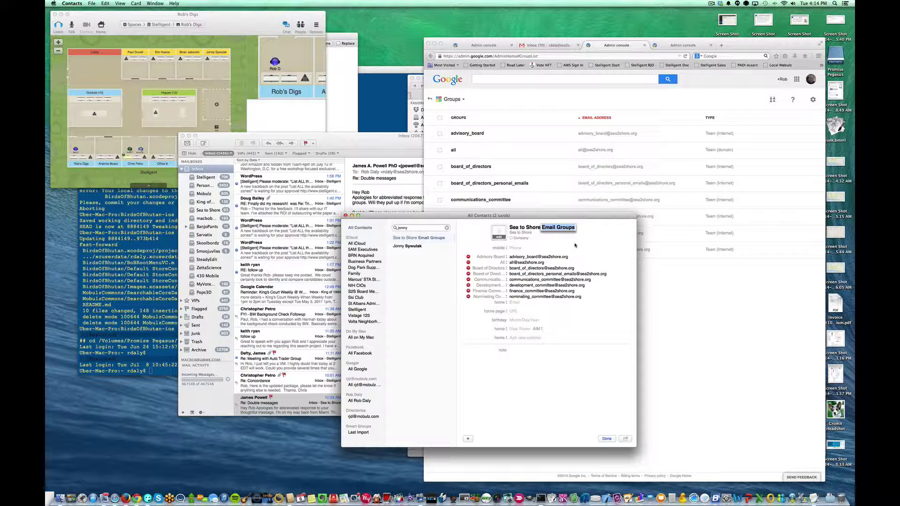
key("Tab")
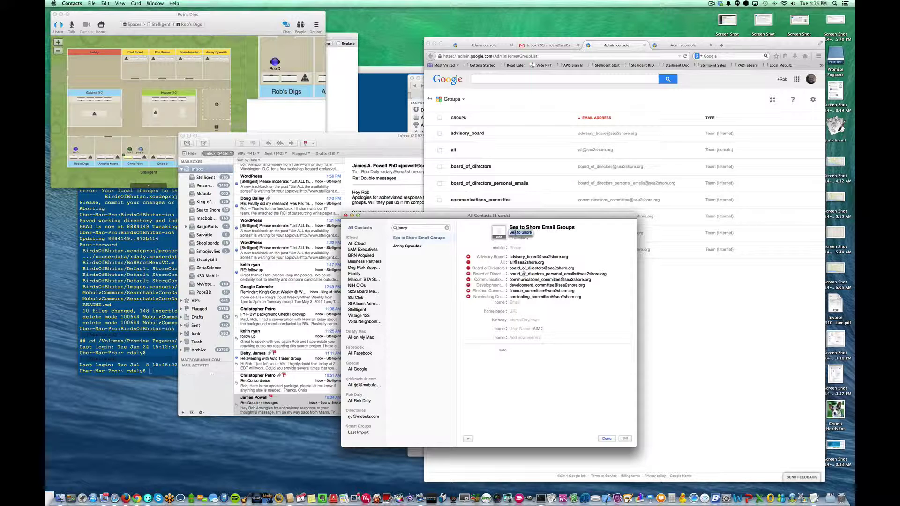
left_click(607, 439)
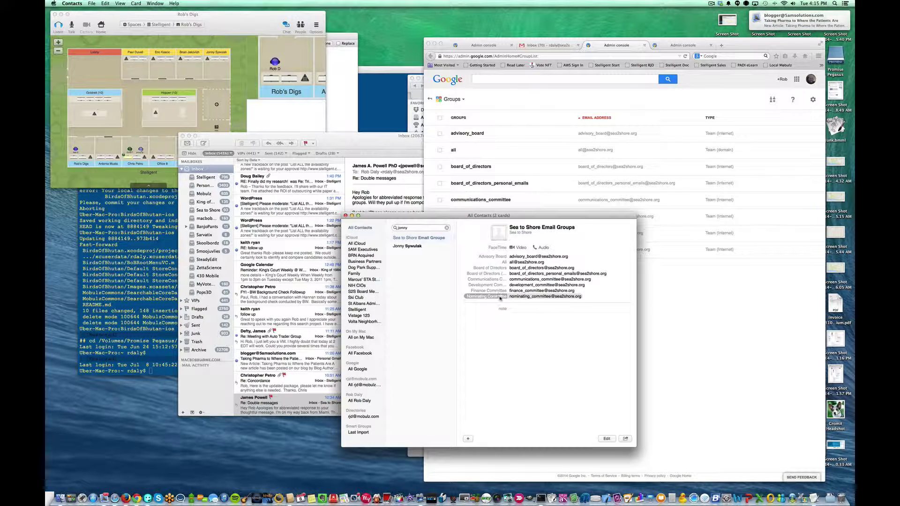
Check an email address's label choices, leave the card unchanged, and bring the Mail inbox forward
left_click(607, 439)
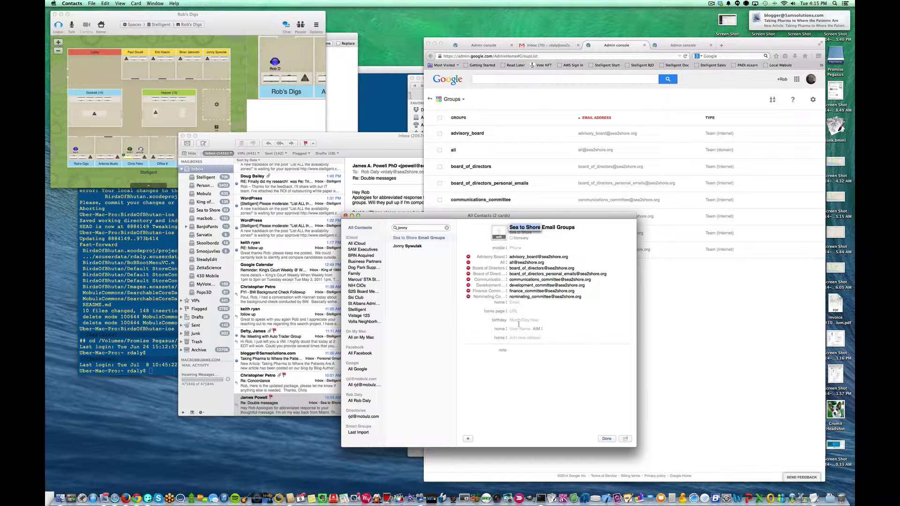
left_click(505, 304)
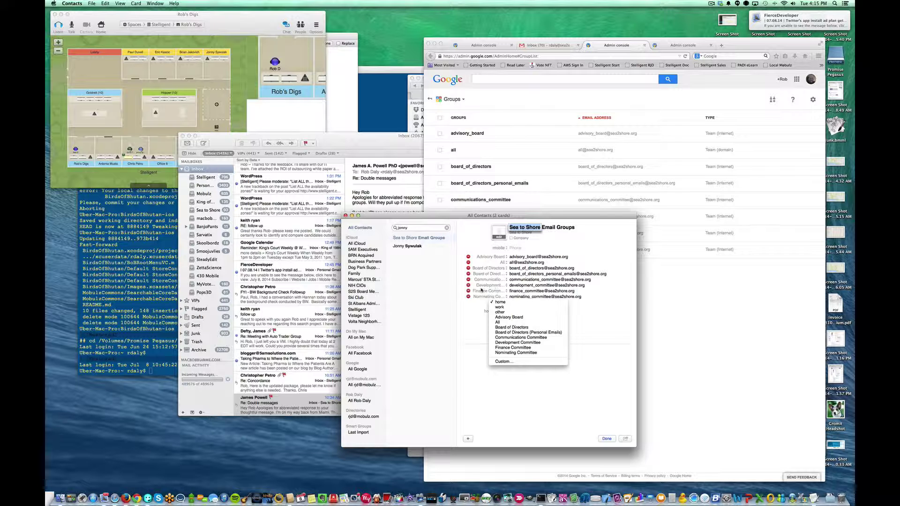
left_click(465, 358)
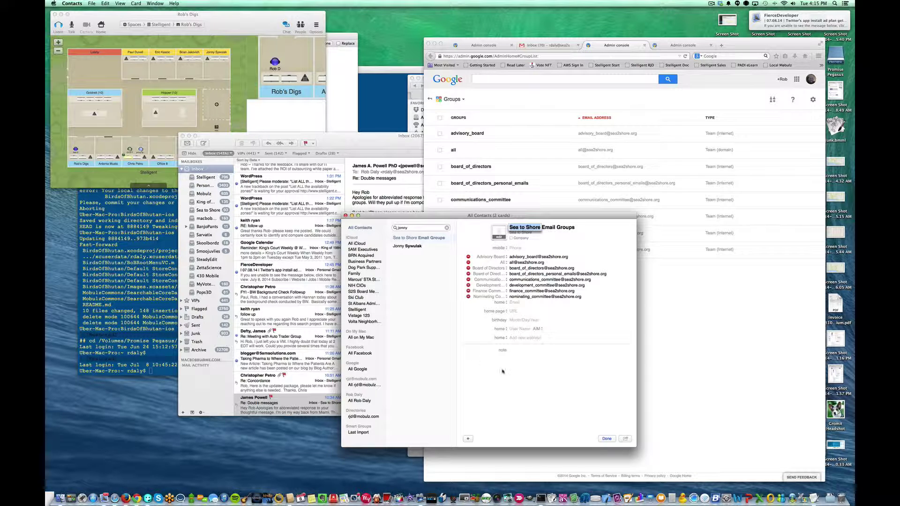
left_click(606, 439)
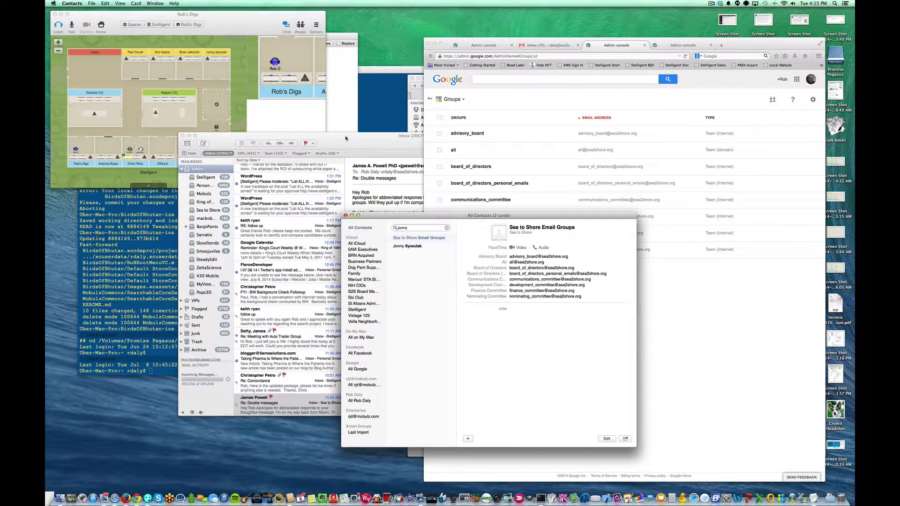
left_click_drag(345, 138, 395, 142)
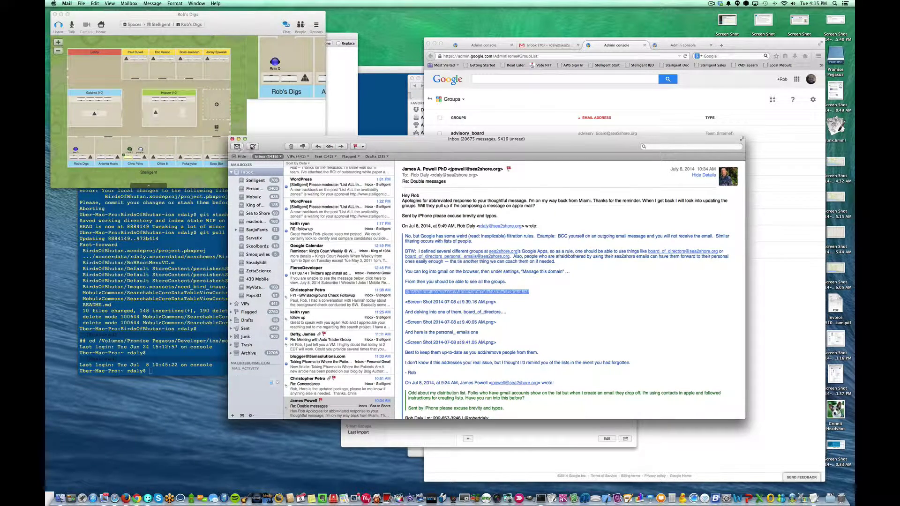
Start a new message with 'sea to shore' typed in the To field
left_click(253, 147)
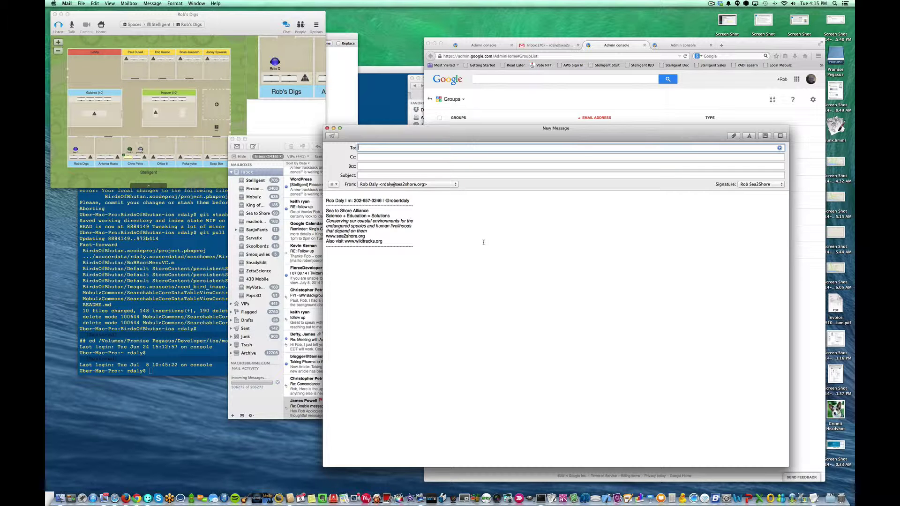
type("sea to shore")
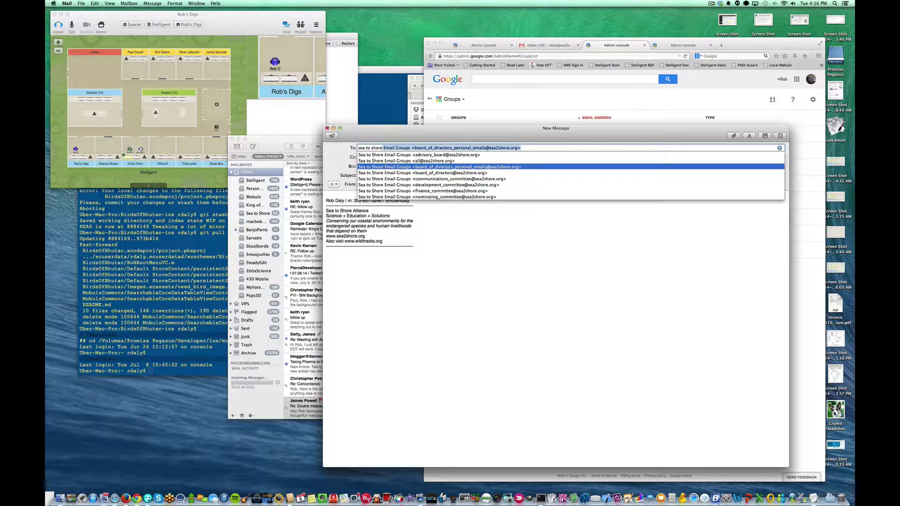
Address the message to the board-of-directors personal group address and review its alternative addresses
left_click(381, 166)
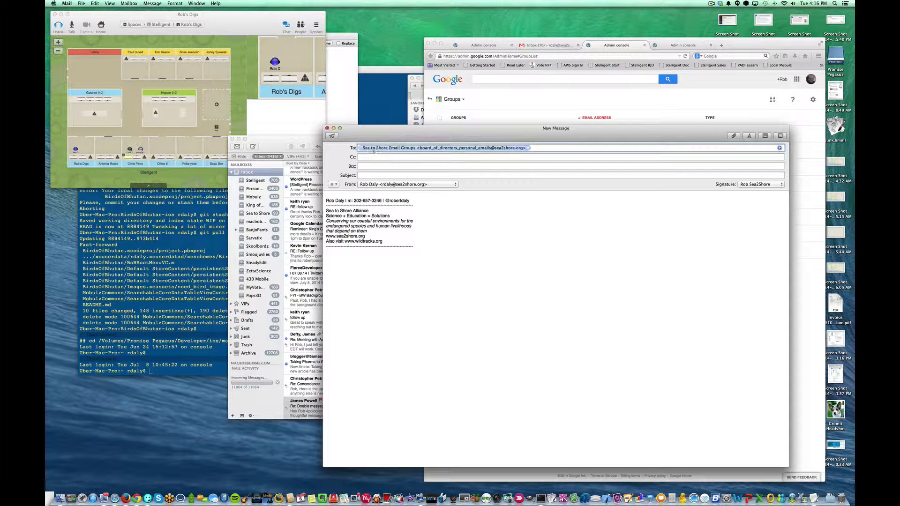
left_click(426, 157)
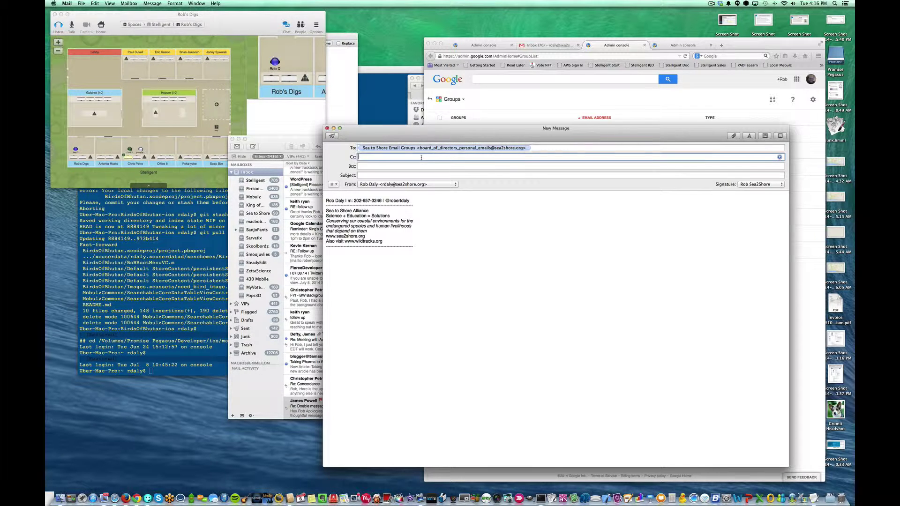
left_click(424, 148)
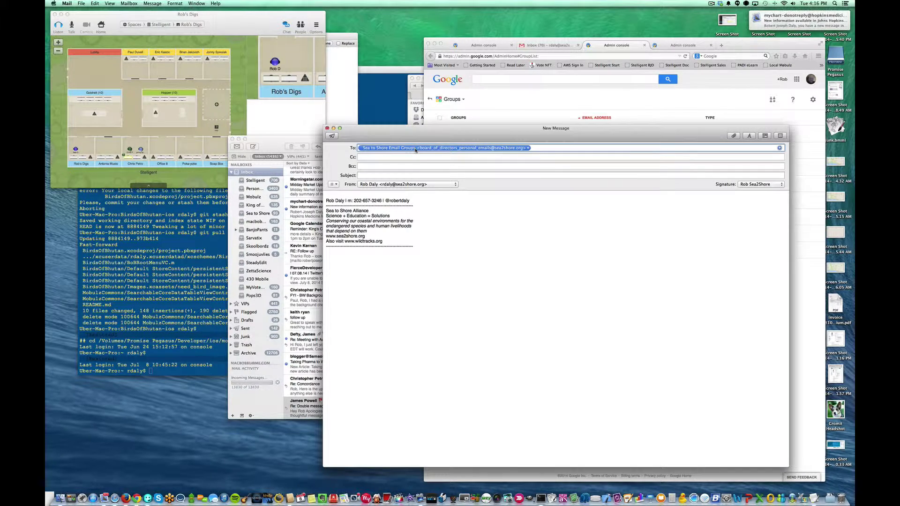
left_click(527, 148)
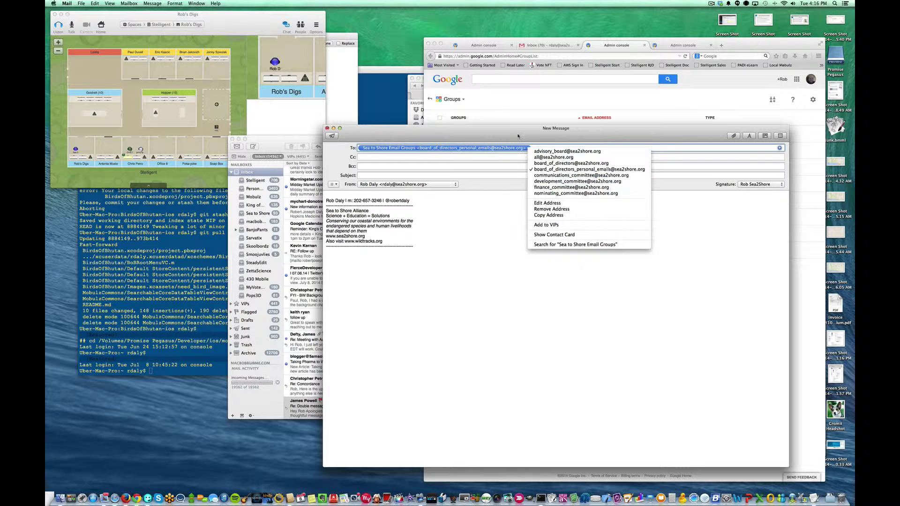
left_click(518, 136)
Keep Cc empty, recheck the To recipient's address options, and return to Contacts
left_click(381, 157)
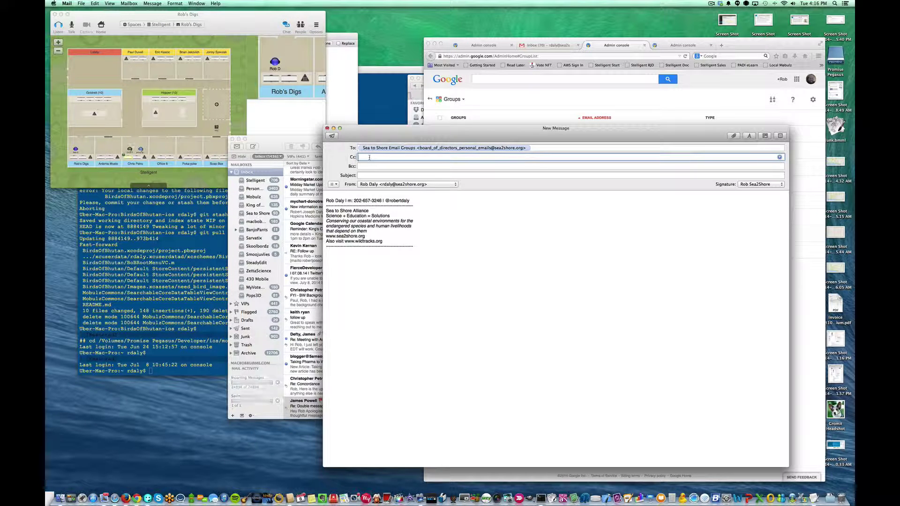
type("rjd")
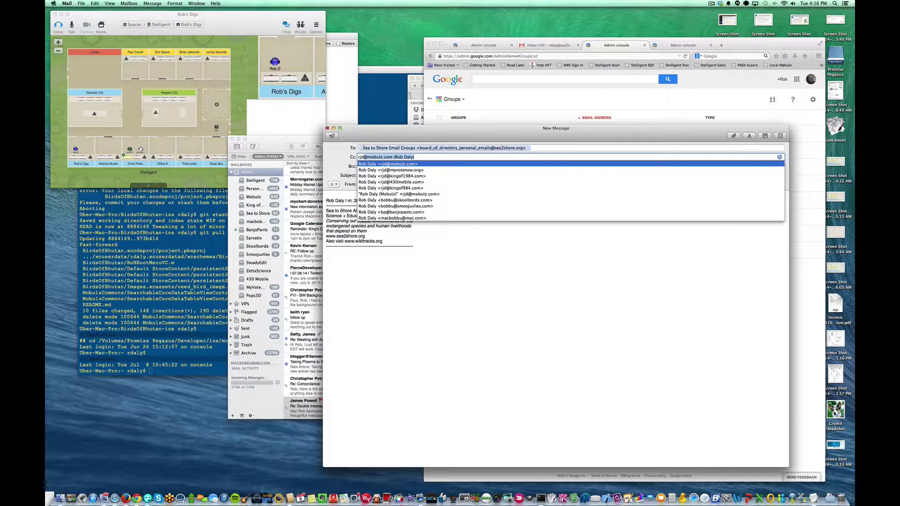
key("BackSpace")
key("BackSpace")
key("BackSpace")
key("BackSpace")
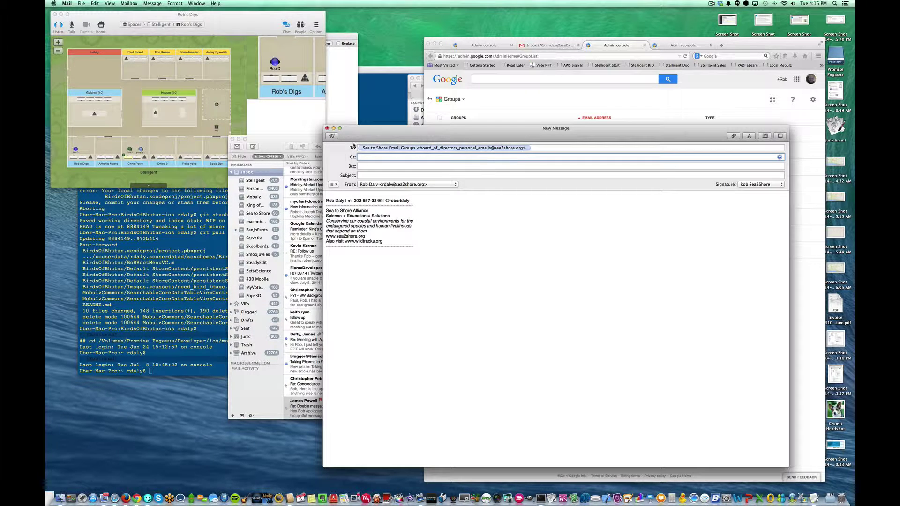
left_click(393, 148)
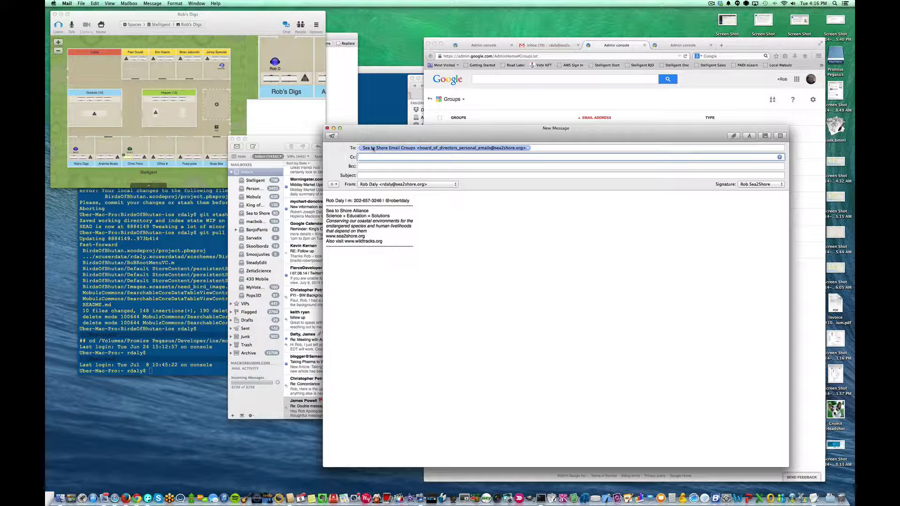
left_click(529, 149)
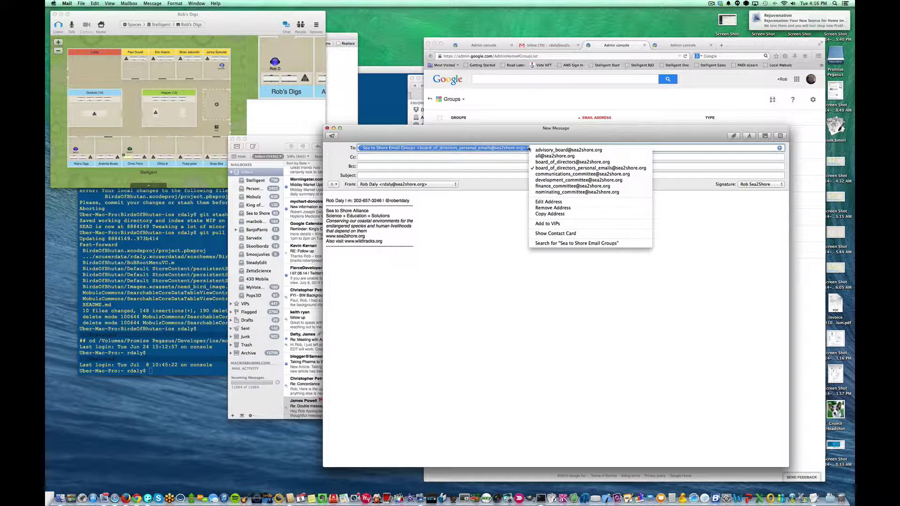
left_click(529, 148)
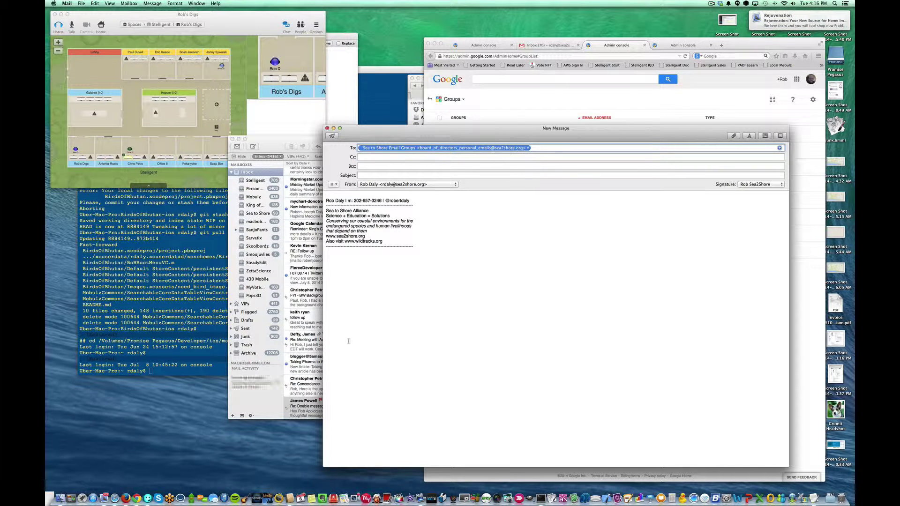
left_click(290, 499)
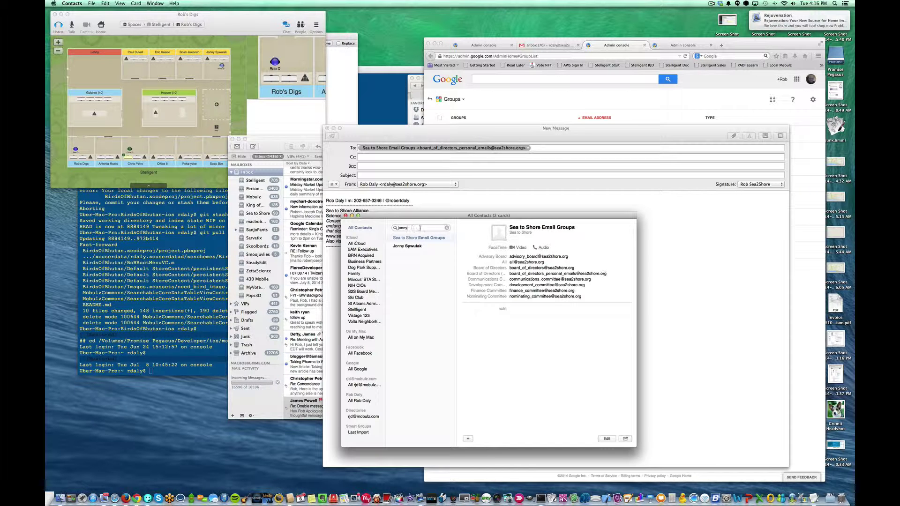
Search Contacts for 'sea to Shore' and display the Sea to Shore Conference # card
type("board")
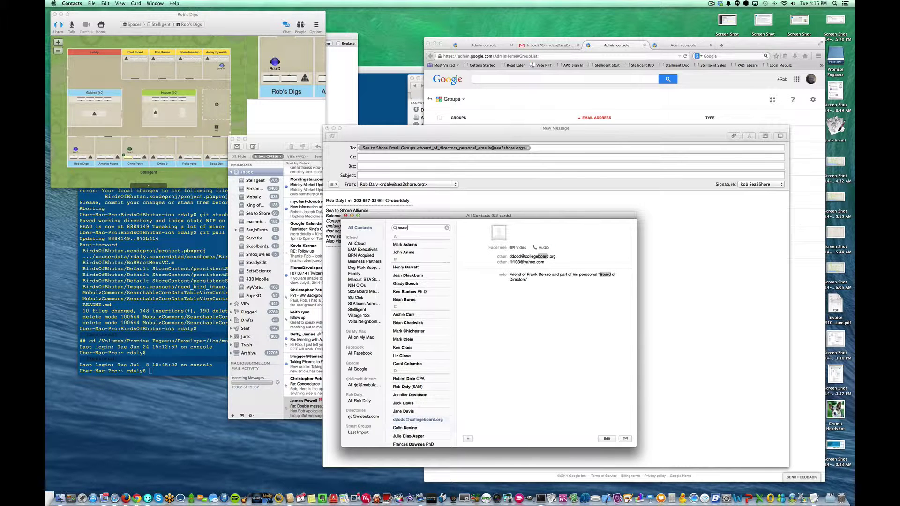
type(" directors")
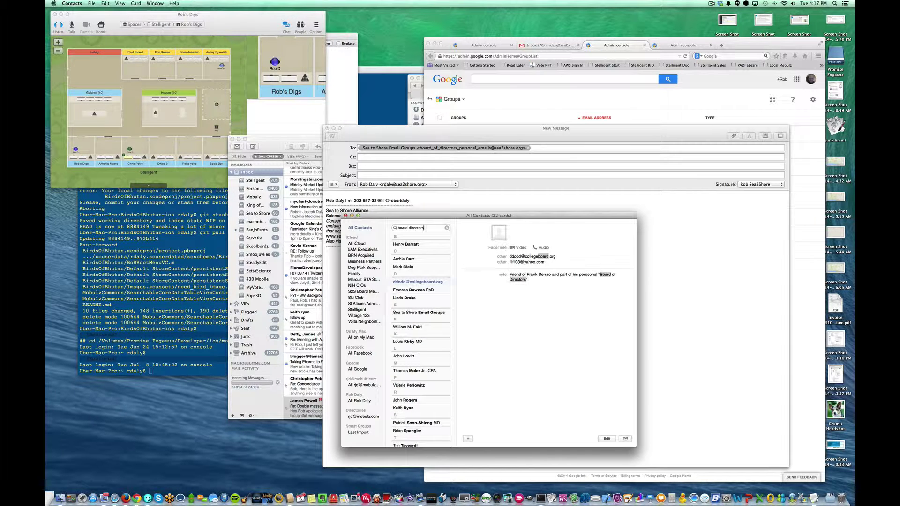
scroll(412, 382, "down", 3)
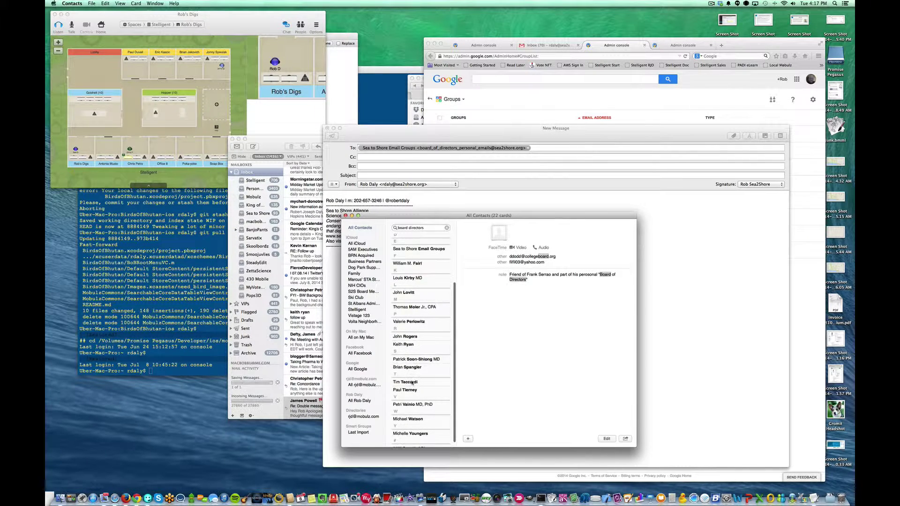
scroll(408, 356, "up", 3)
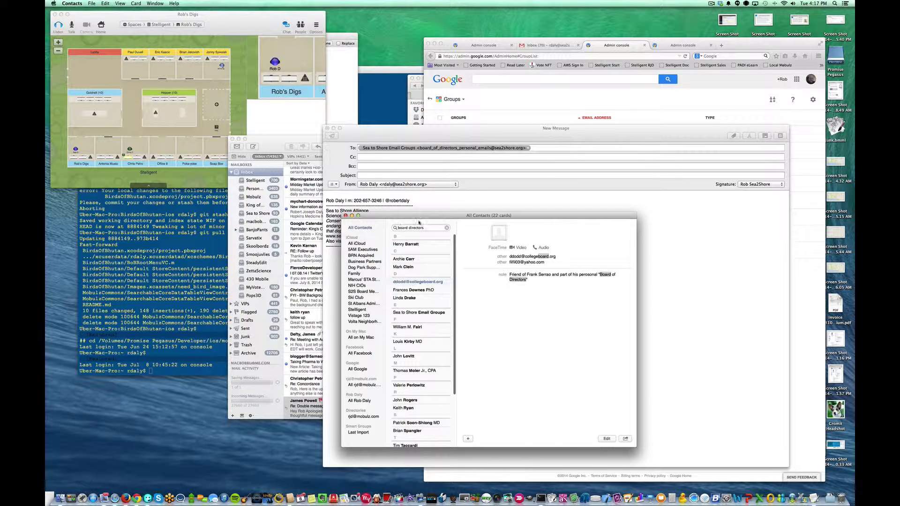
left_click_drag(430, 227, 357, 225)
type("sea")
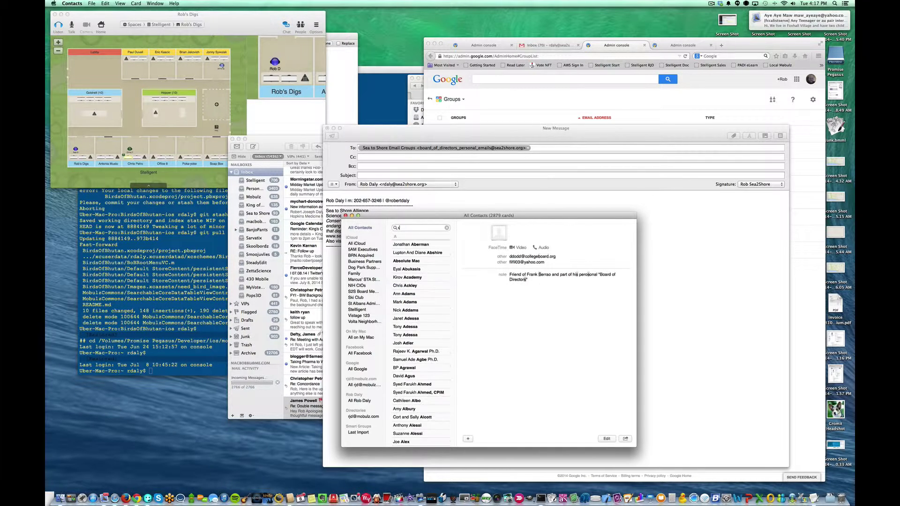
type(" to Shore")
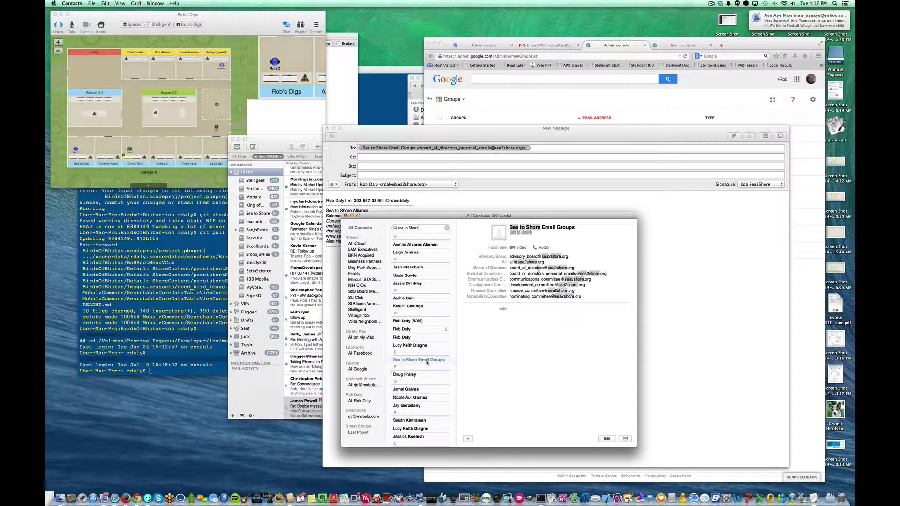
scroll(422, 360, "down", 6)
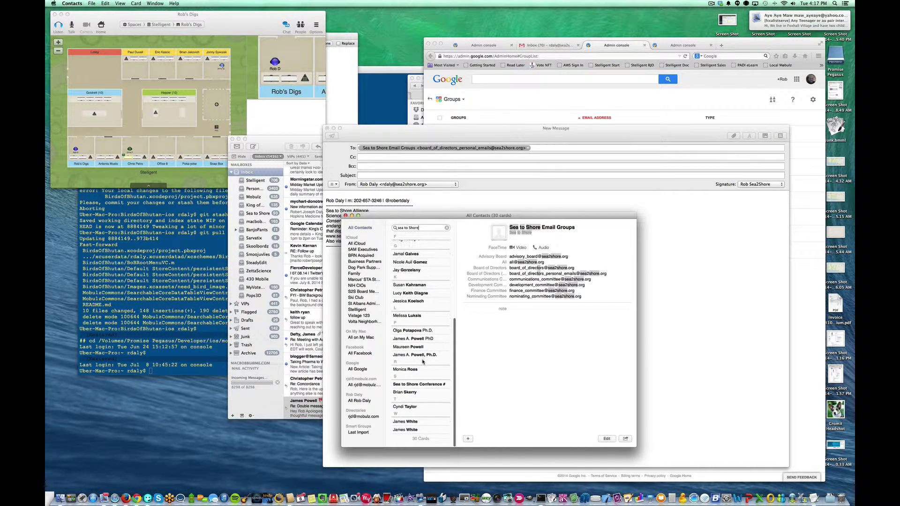
scroll(419, 359, "up", 2)
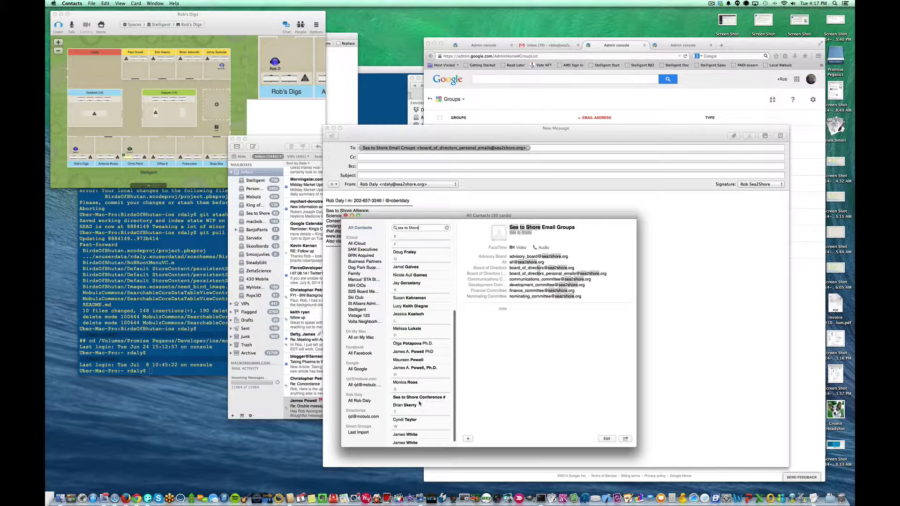
left_click(415, 398)
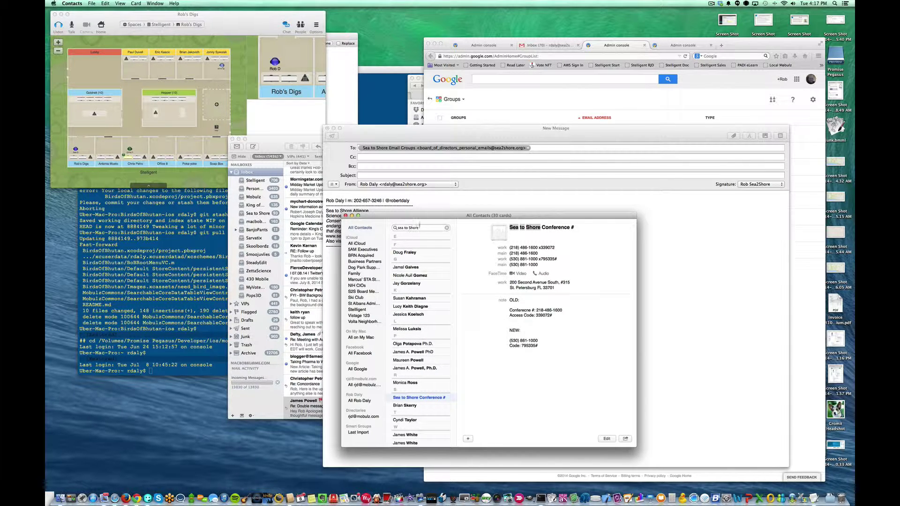
left_click(428, 228)
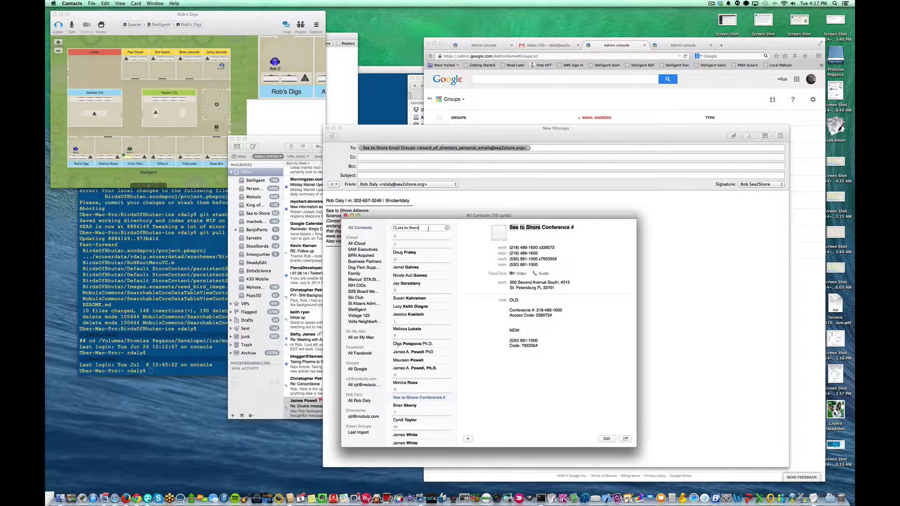
Create contact 'Sea to Shore' 'BoD (Personal)' with the board-of-directors personal group address as home email
left_click(474, 355)
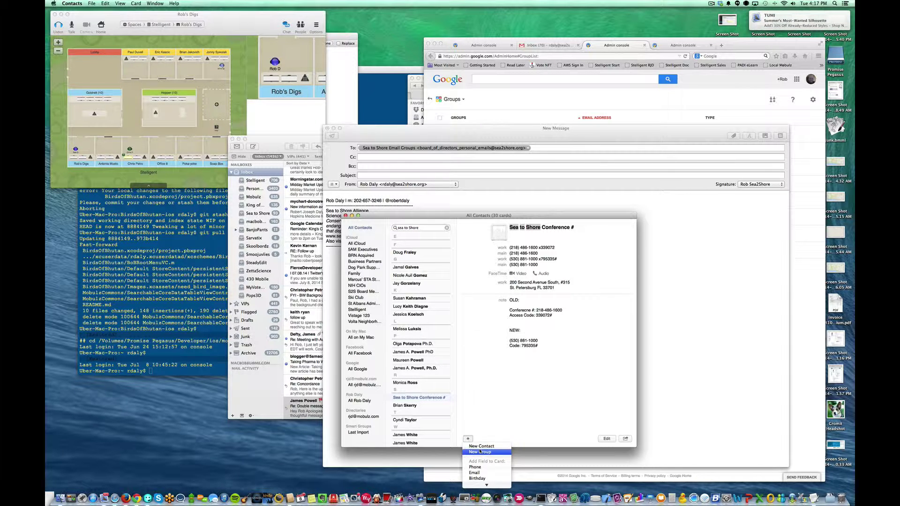
left_click(481, 446)
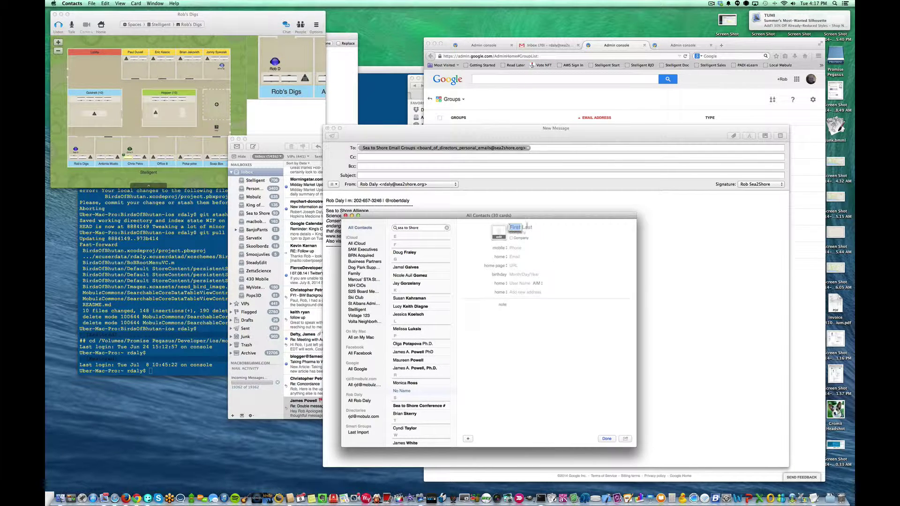
type("Sea t")
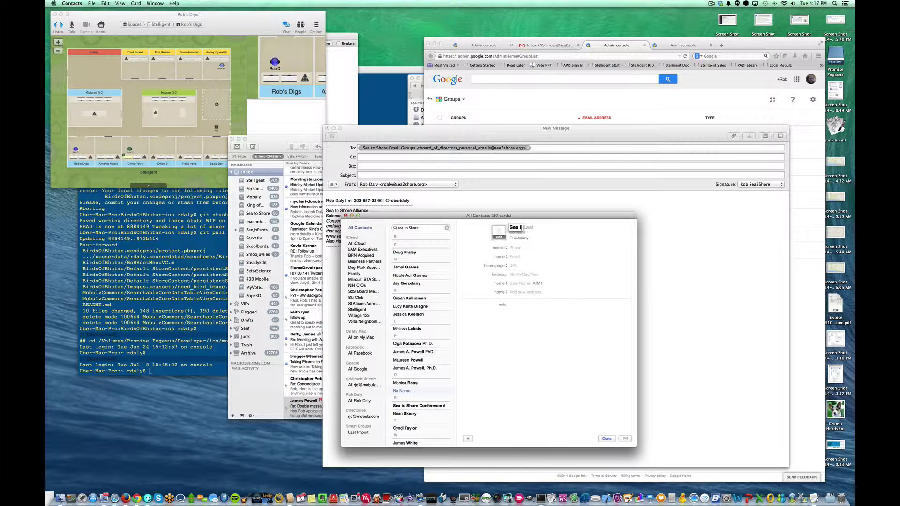
type("o Shore")
key("Tab")
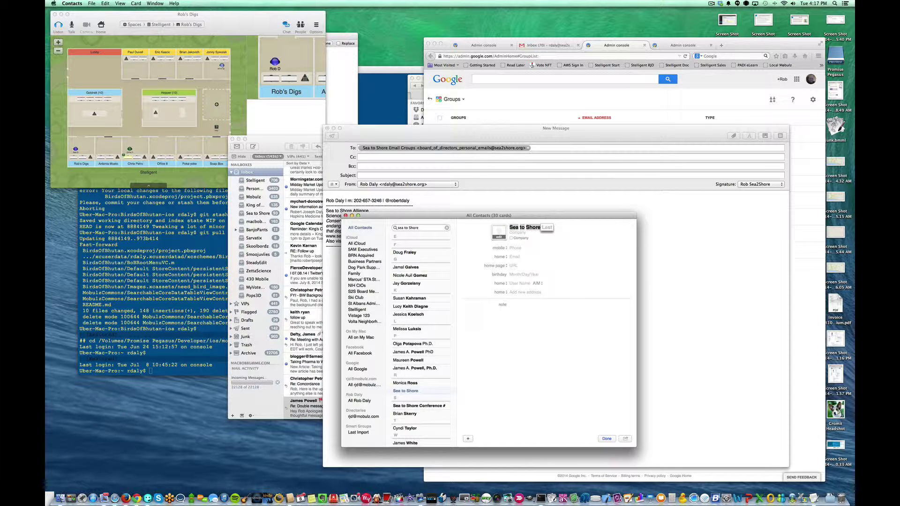
type("BoD (Personal")
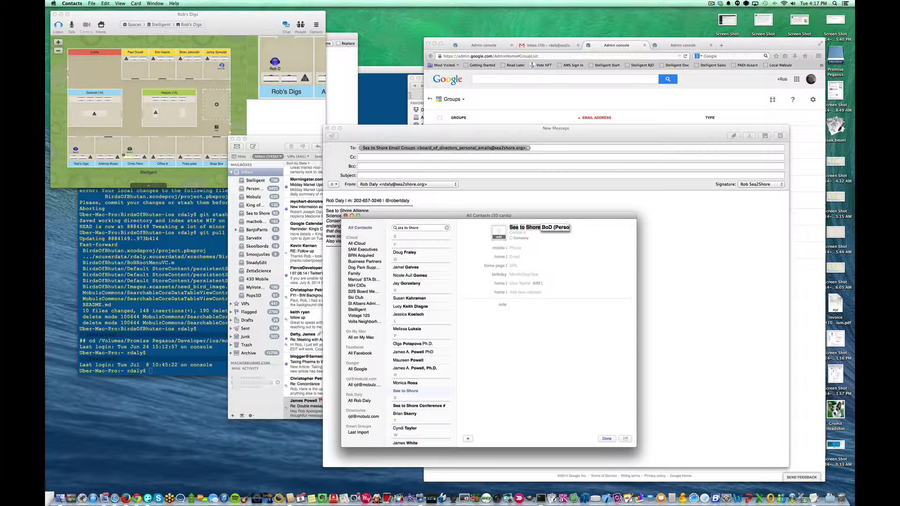
left_click(513, 257)
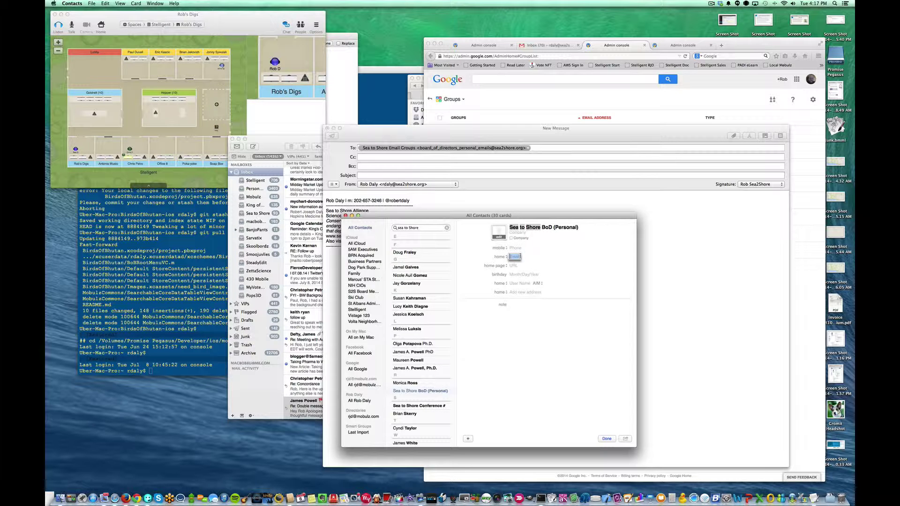
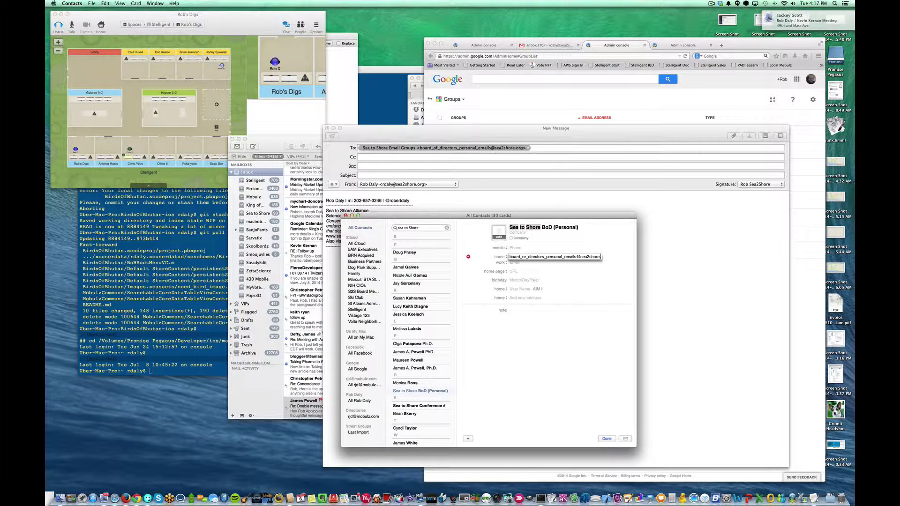
left_click(541, 367)
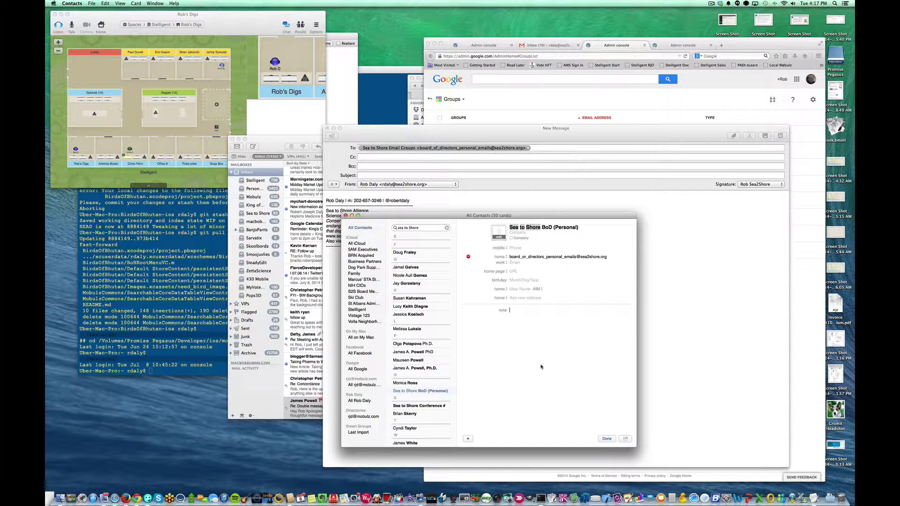
left_click(607, 437)
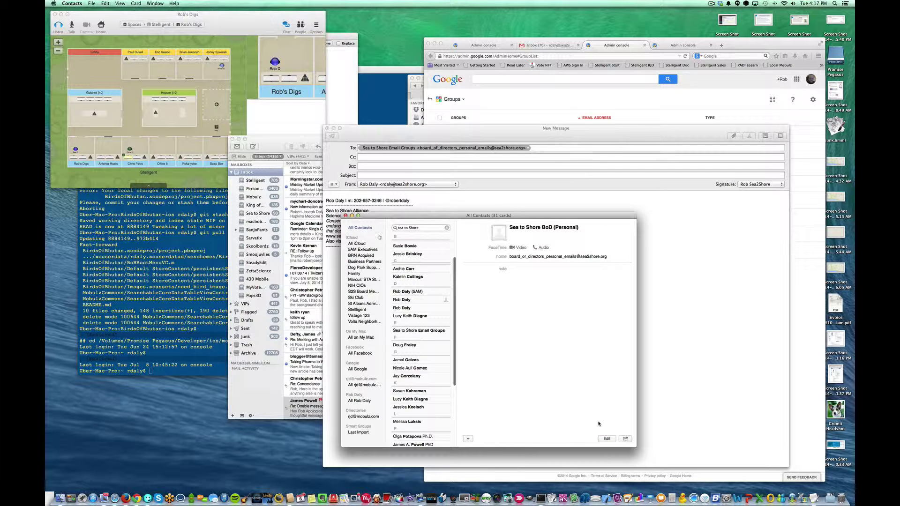
Replace the recipient with the new Sea to Shore BoD (Personal) contact and verify its address
left_click(434, 132)
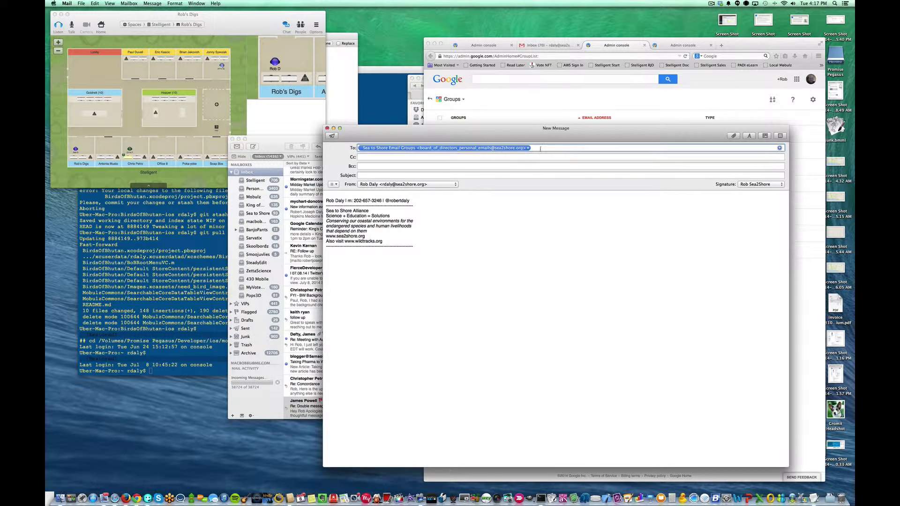
type("board of")
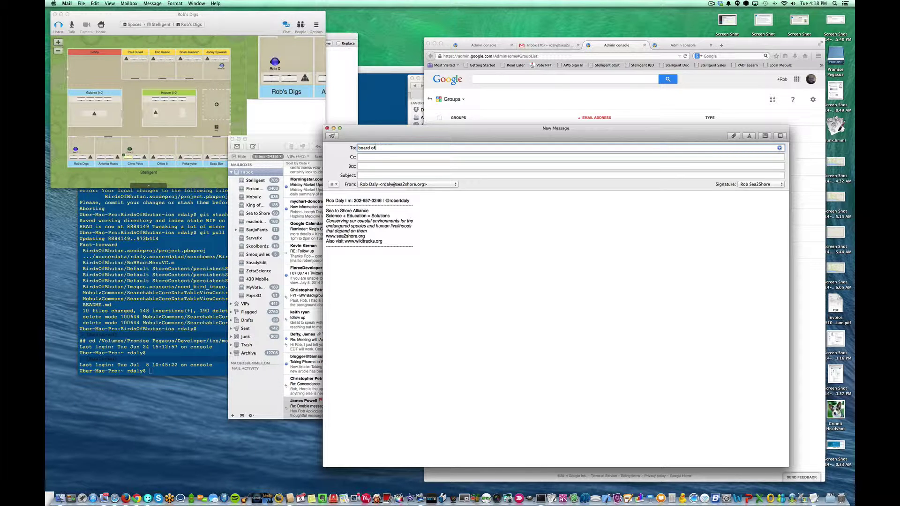
key("BackSpace")
key("BackSpace")
key("BackSpace")
key("BackSpace")
key("BackSpace")
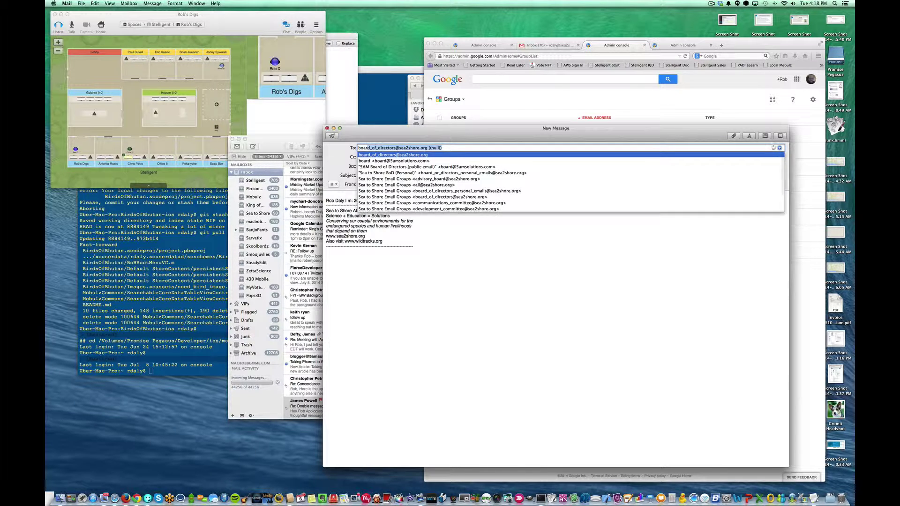
type("b")
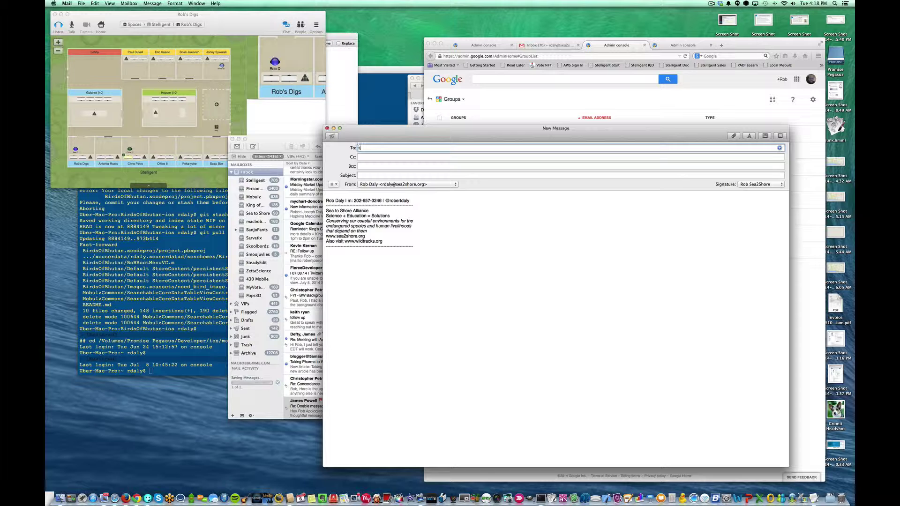
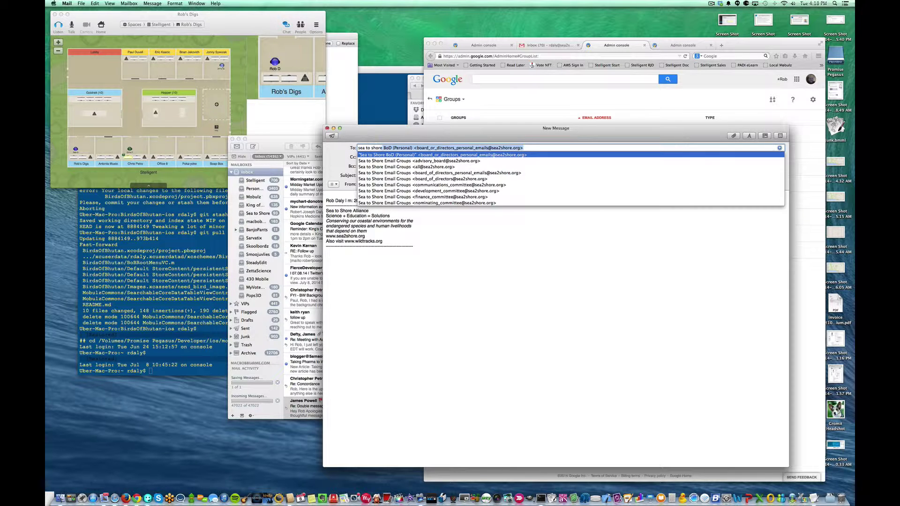
key("Return")
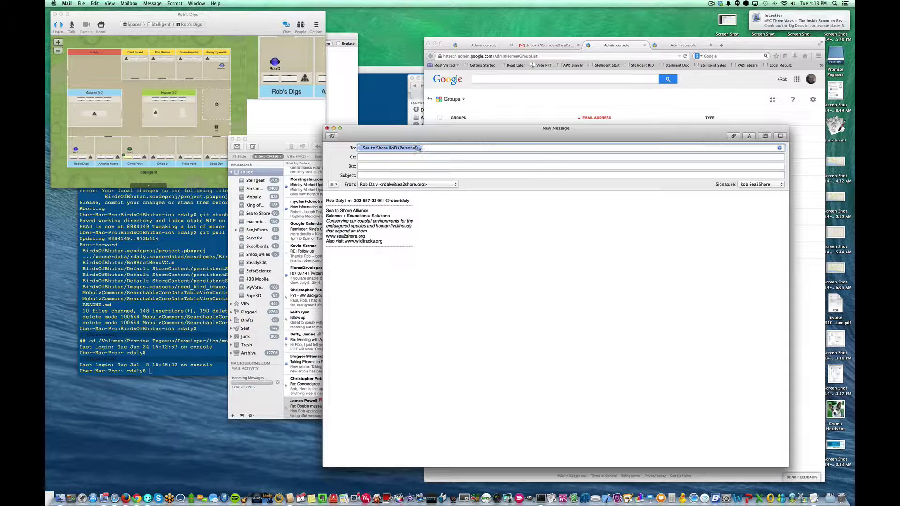
left_click(419, 149)
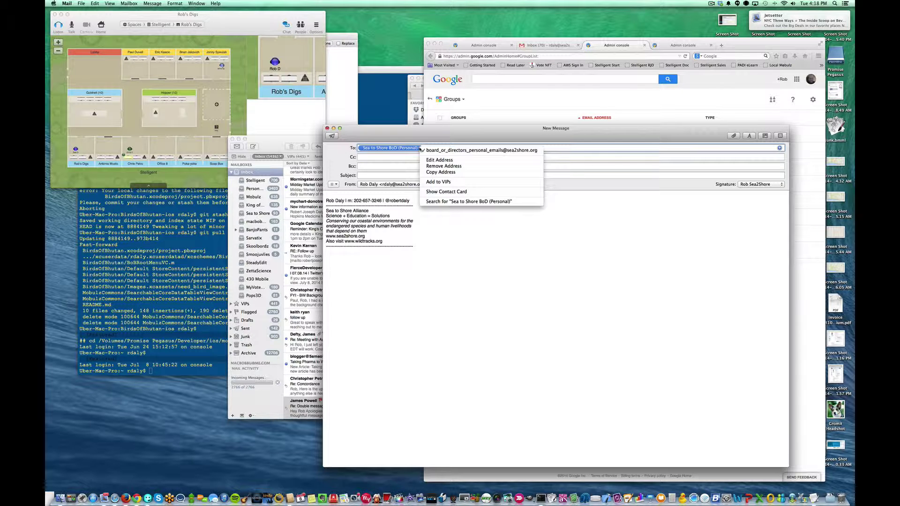
left_click(536, 151)
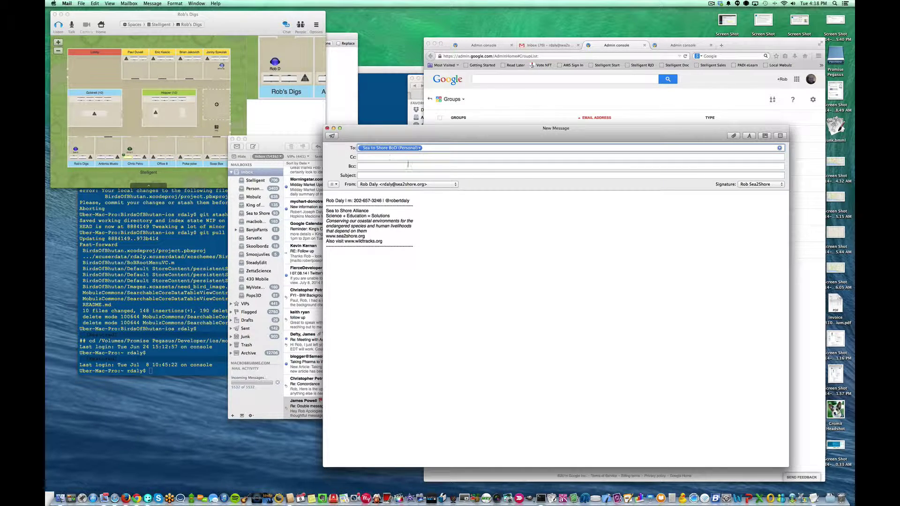
left_click(381, 174)
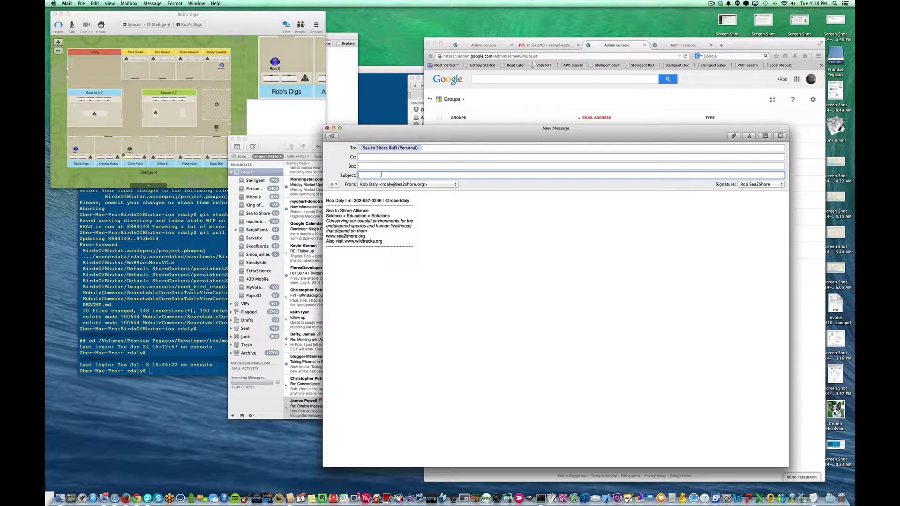
Enter the subject 'kjhkjh' and select the To recipient for replacement
type("kjhkjh")
left_click(420, 148)
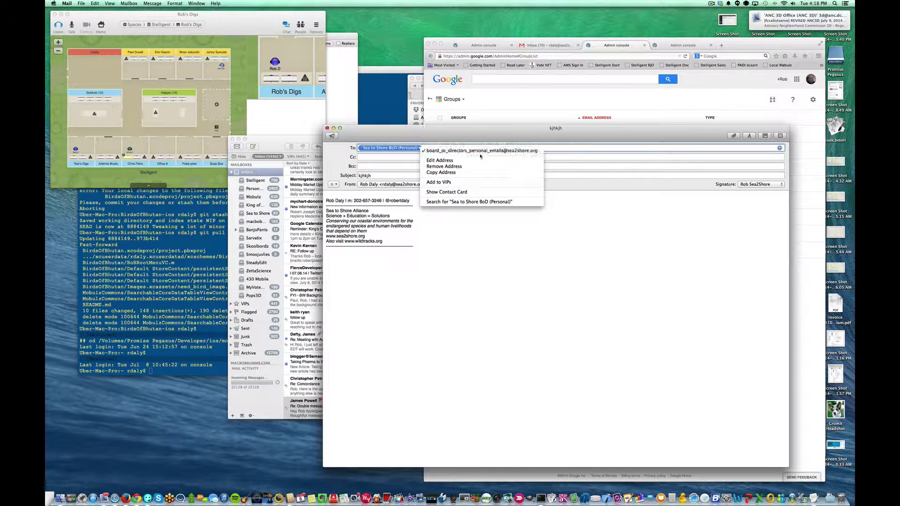
left_click(420, 137)
left_click(439, 148)
key("super+a")
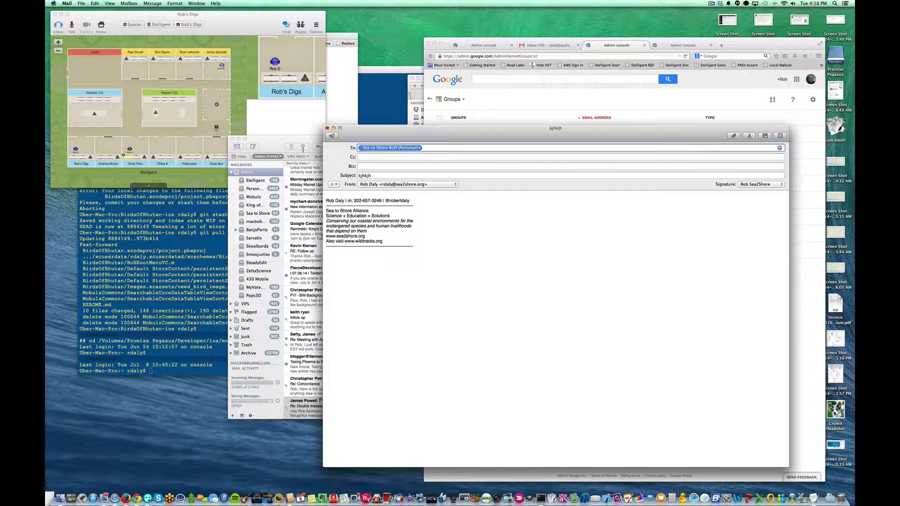
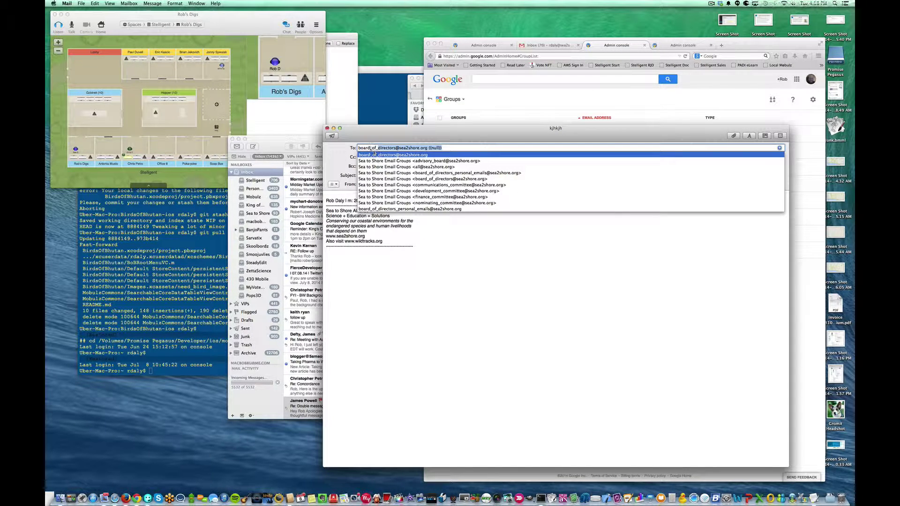
Change the recipient to the board_of_directors group address and remove it from Previous Recipients
left_click(376, 155)
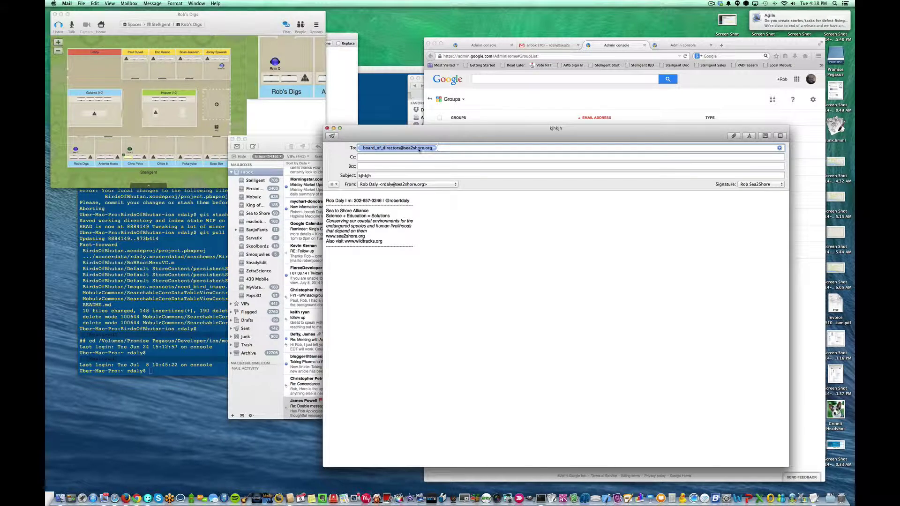
left_click(434, 148)
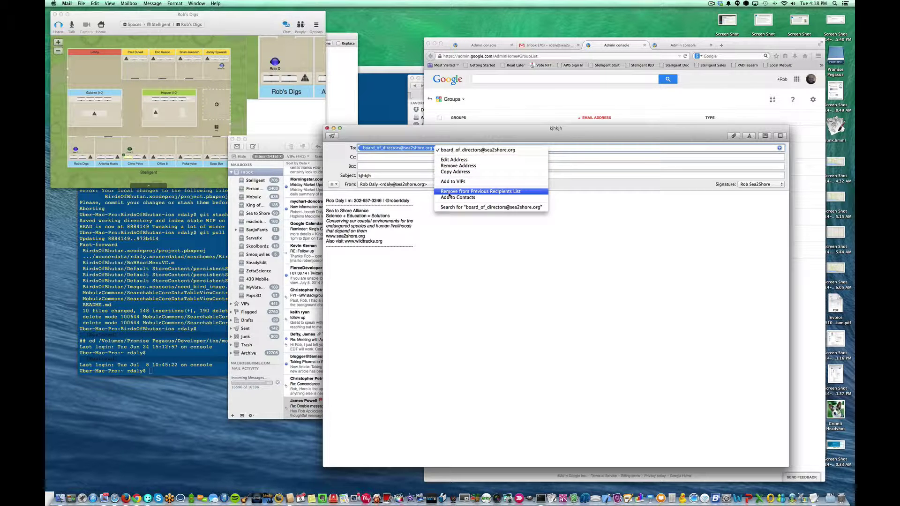
left_click(492, 193)
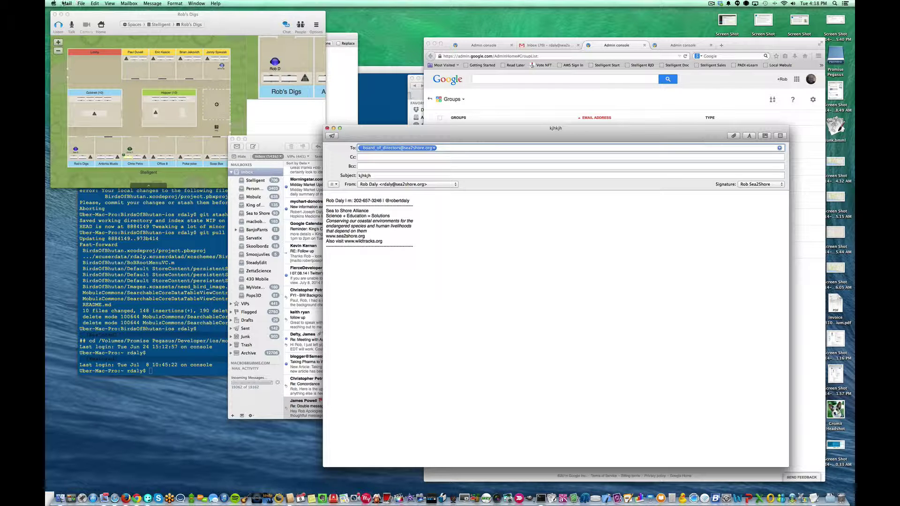
Glance at Mail Preferences, then open the Previous Recipients window from the Window menu
left_click(66, 4)
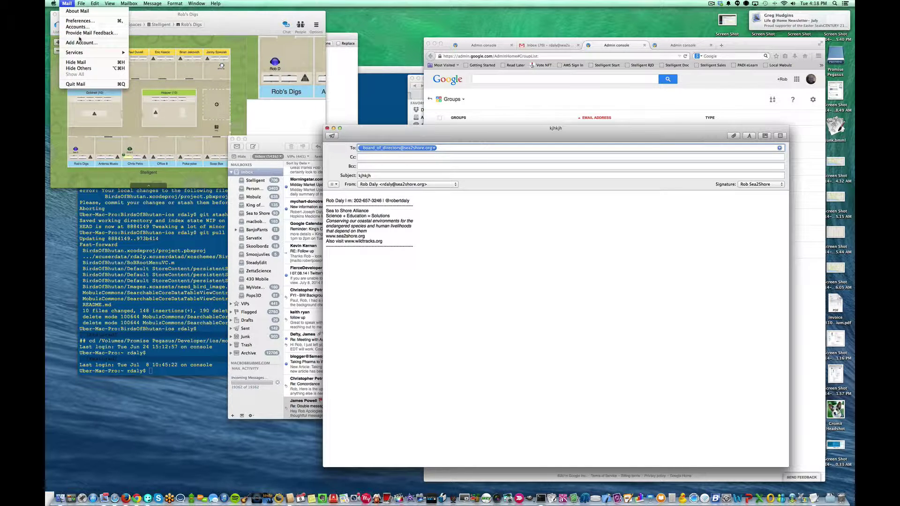
left_click(82, 21)
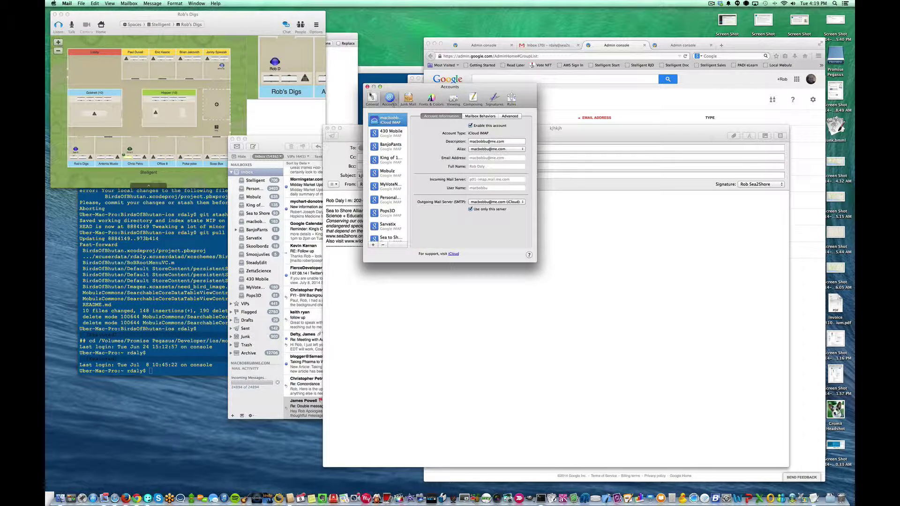
left_click(368, 87)
left_click(197, 4)
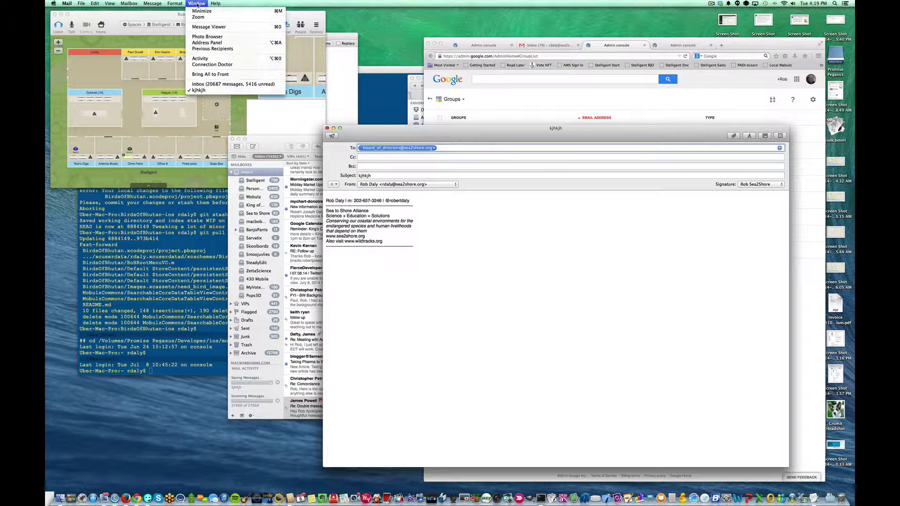
left_click(205, 49)
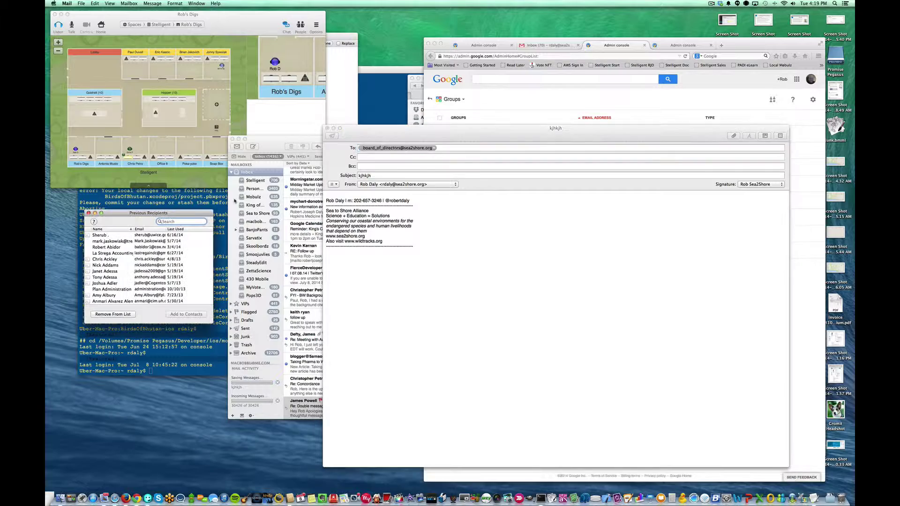
Move the Previous Recipients window over the message, enlarge it, and scroll down its entries
left_click_drag(195, 212, 623, 135)
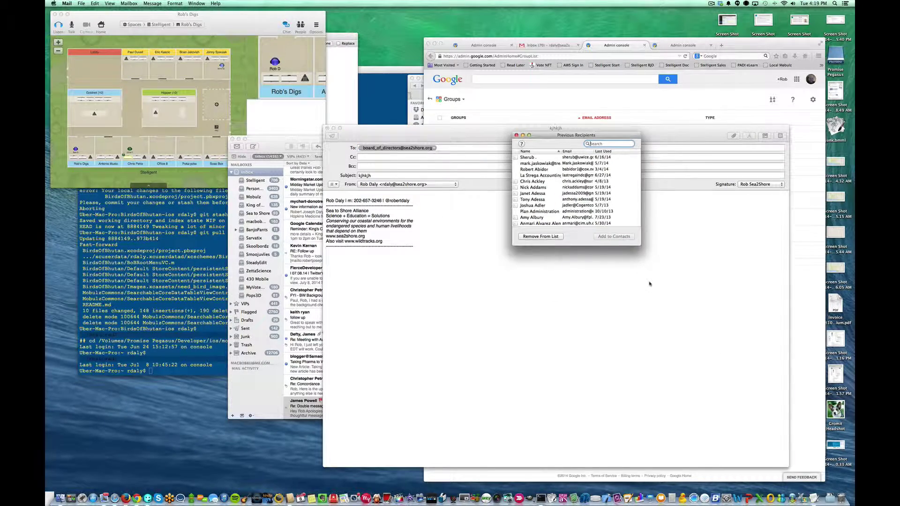
left_click_drag(640, 244, 767, 415)
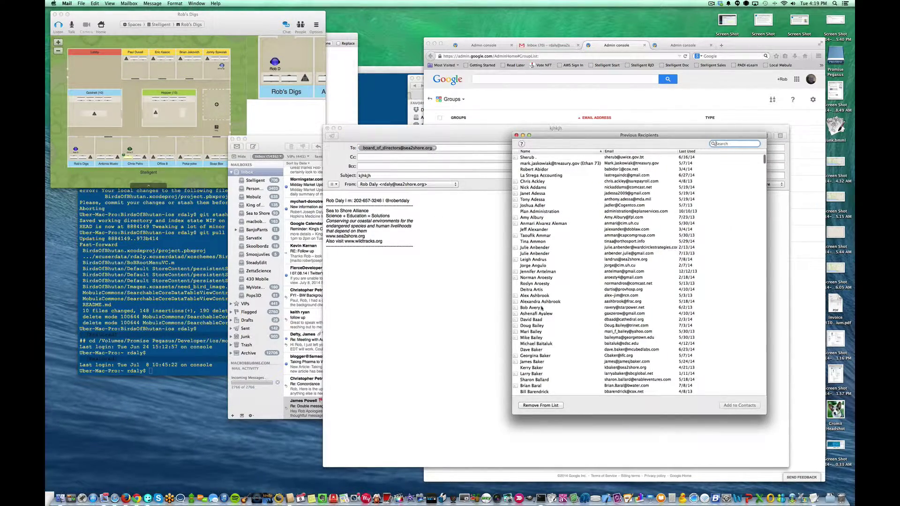
scroll(543, 306, "down", 10)
scroll(544, 305, "down", 10)
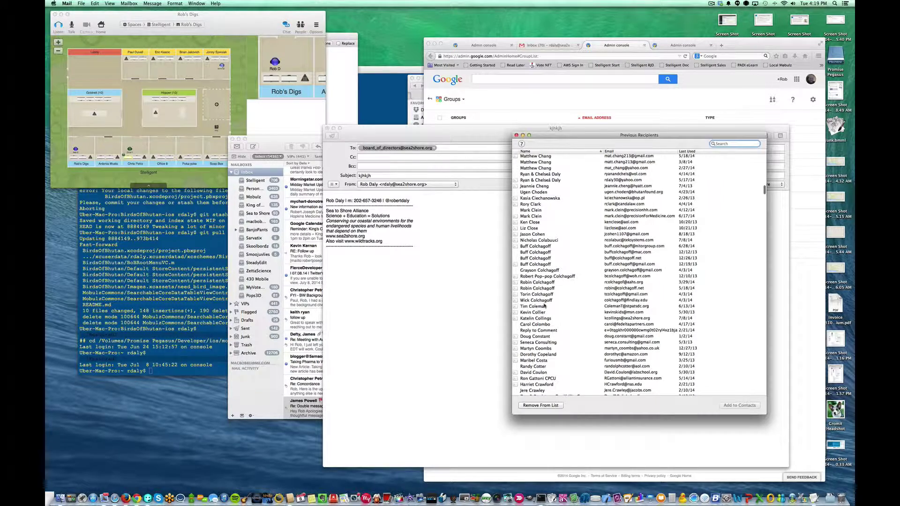
scroll(545, 305, "down", 15)
scroll(574, 297, "down", 15)
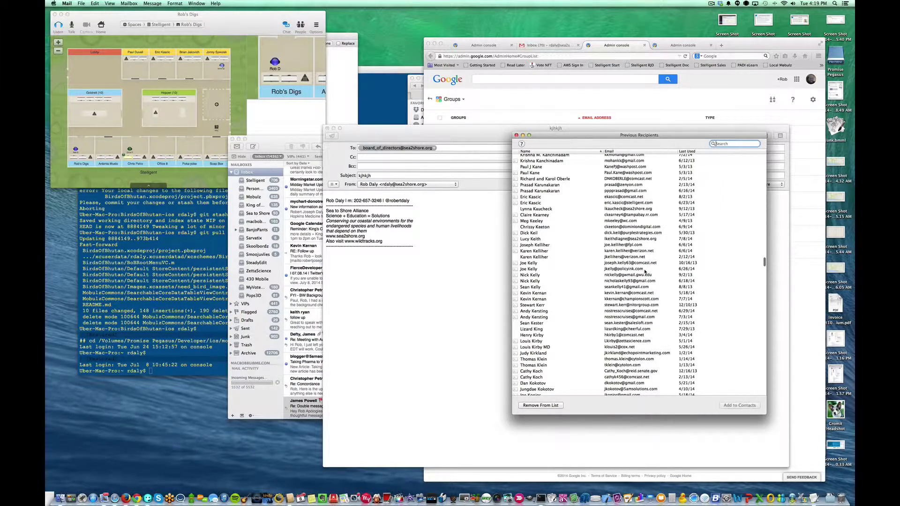
scroll(649, 270, "down", 20)
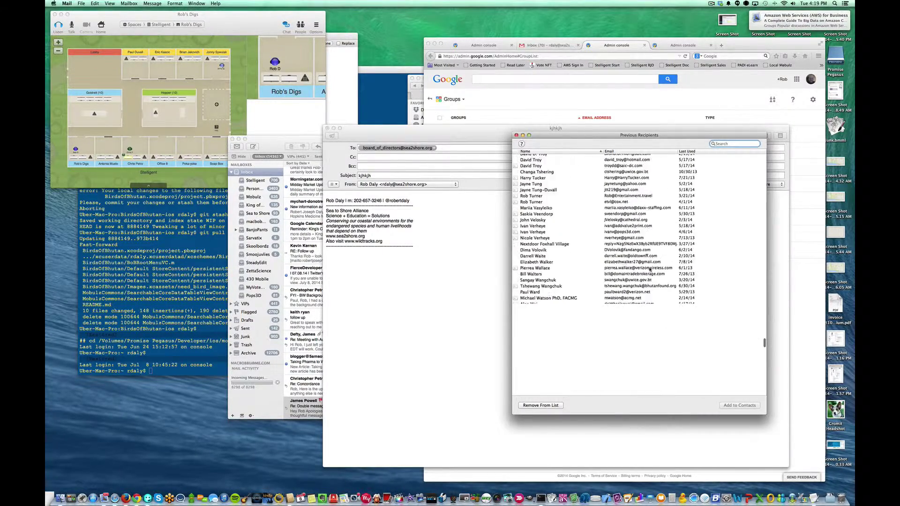
scroll(650, 270, "down", 10)
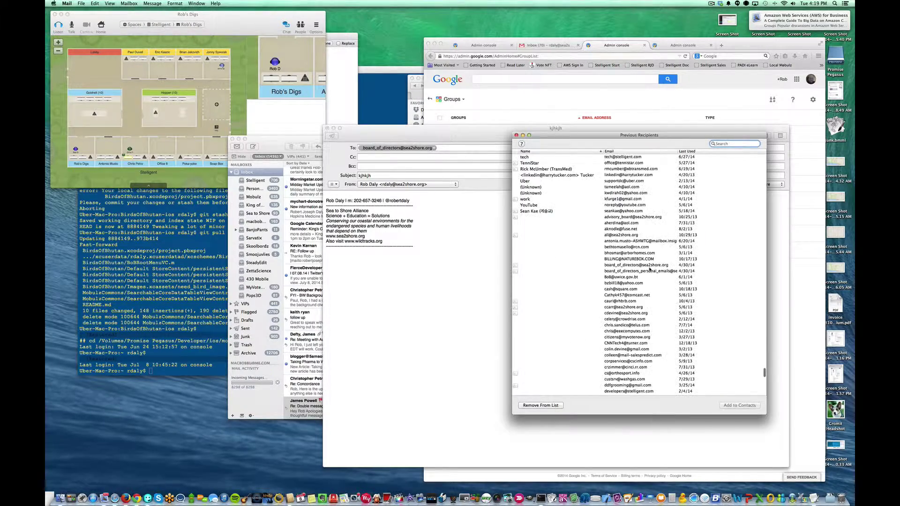
Scroll back up, select a recipient entry, and close the Previous Recipients window
scroll(649, 270, "up", 20)
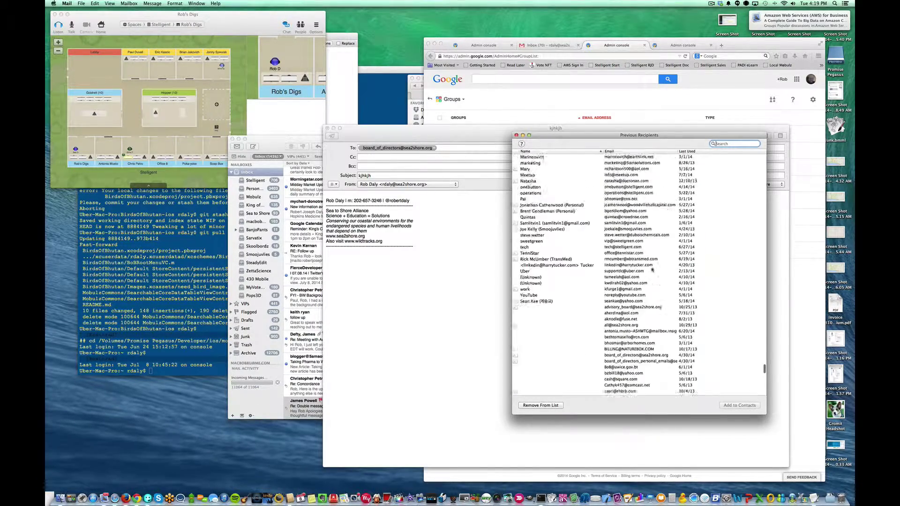
scroll(653, 346, "up", 20)
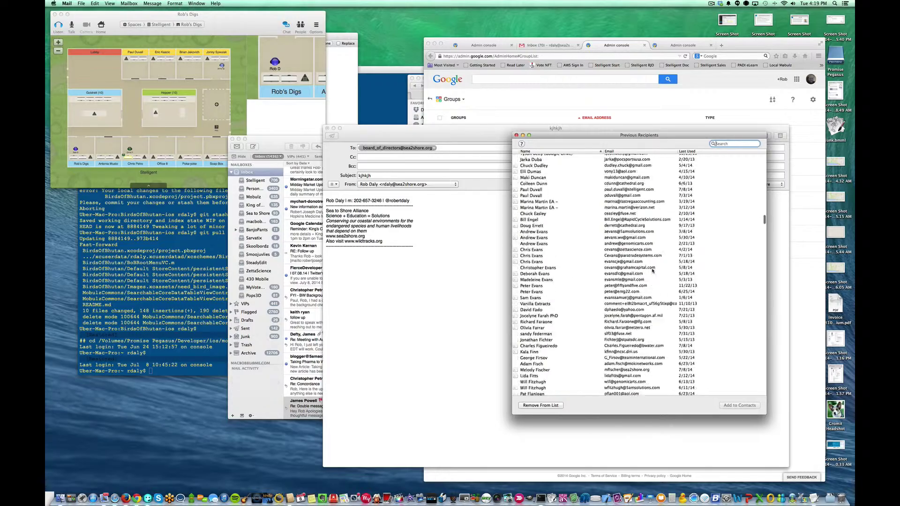
scroll(653, 271, "up", 20)
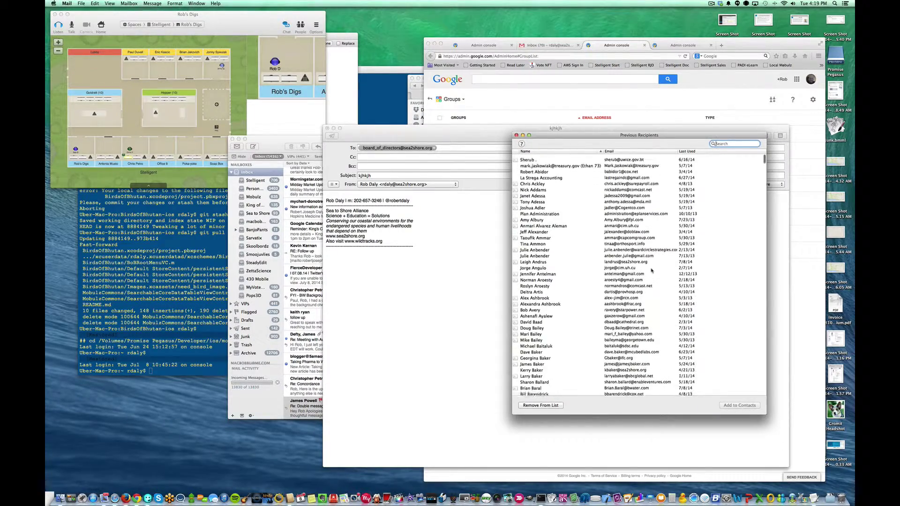
left_click(539, 187)
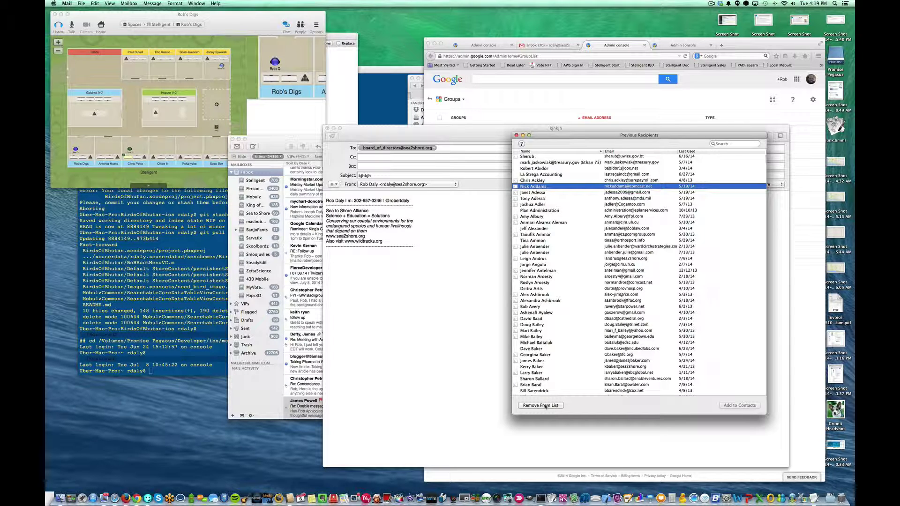
left_click(517, 135)
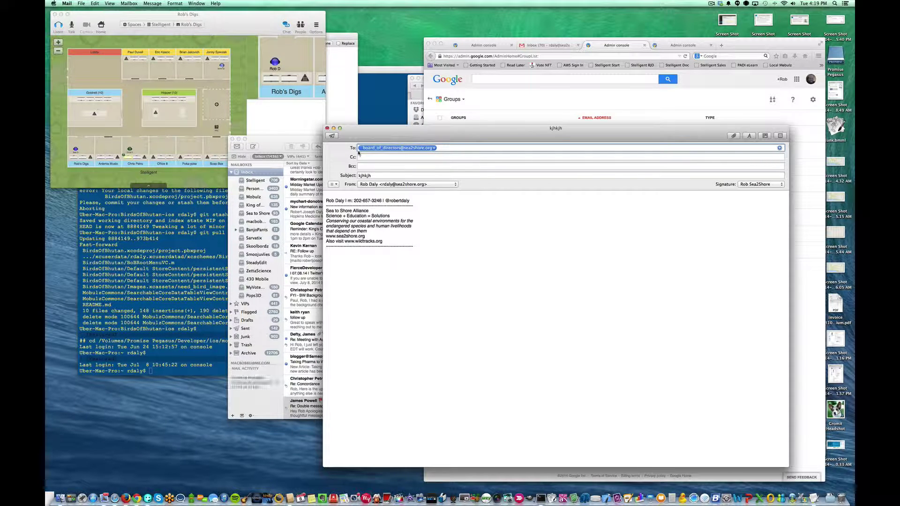